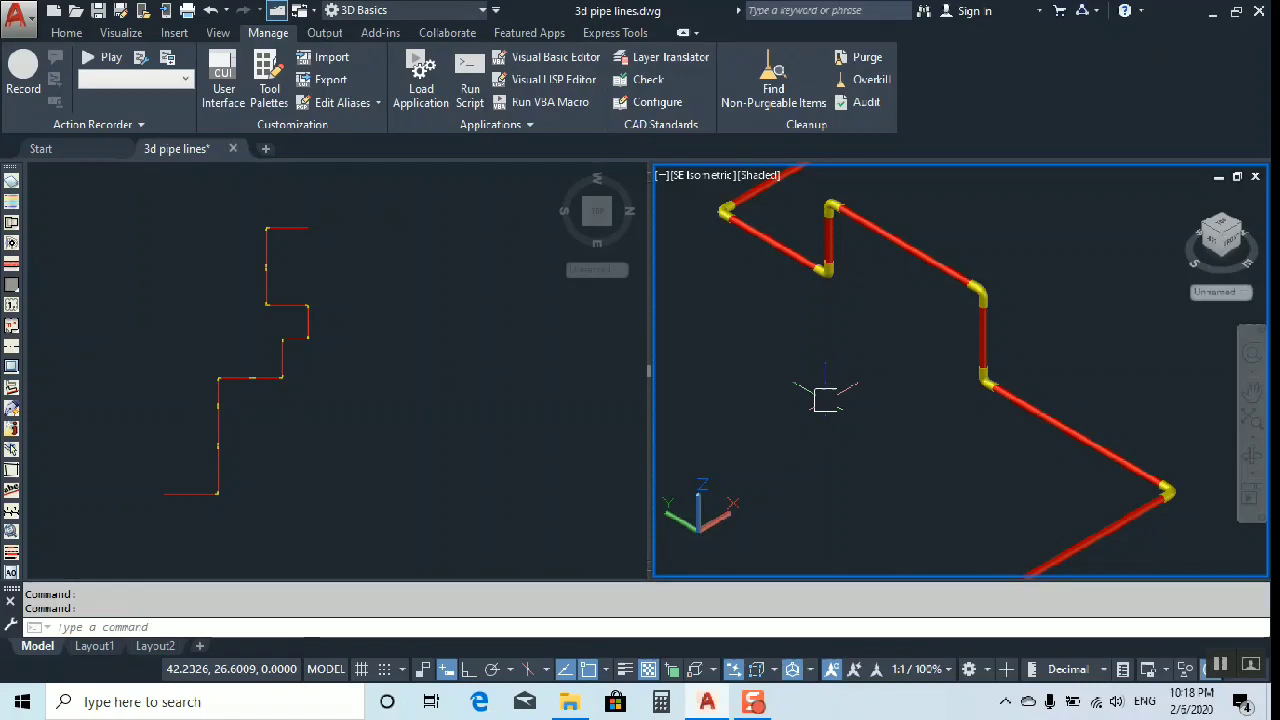
# Zoom around the 3D pipe run, briefly grabbing a pipe segment and then cancelling the move.
pyautogui.scroll(-5, 983, 425)
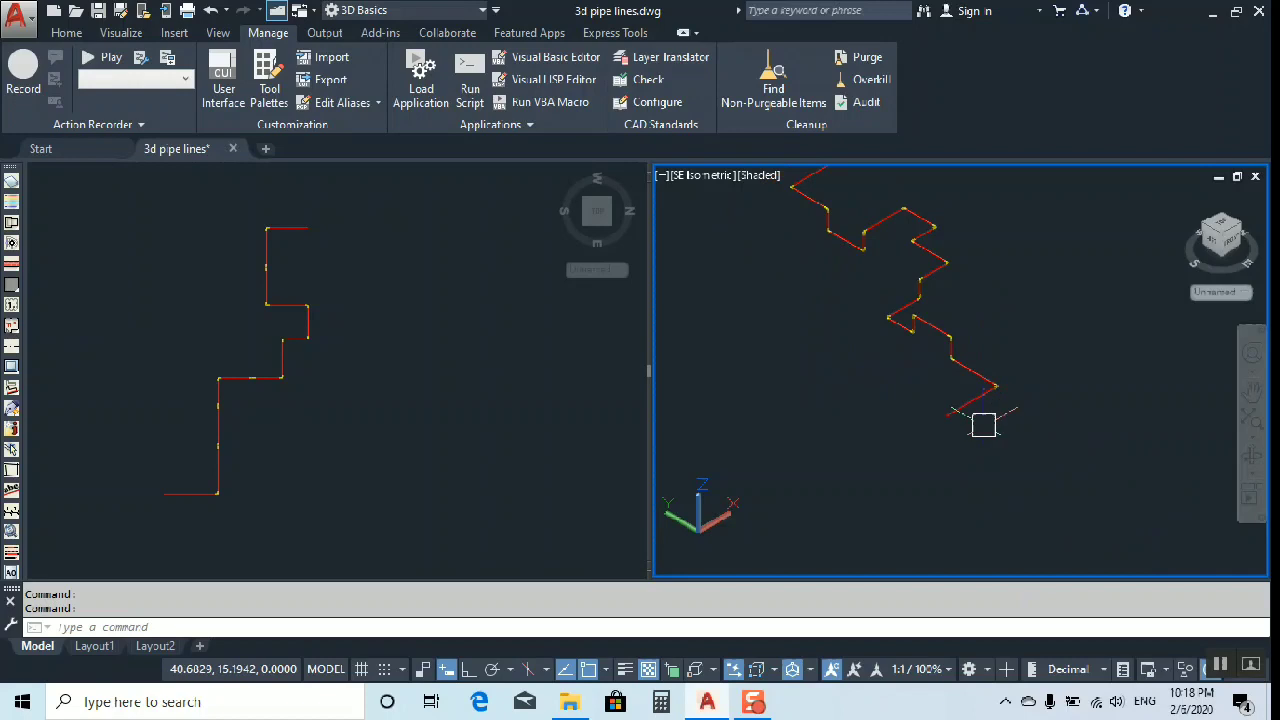
pyautogui.scroll(5, 866, 252)
pyautogui.scroll(-1, 894, 380)
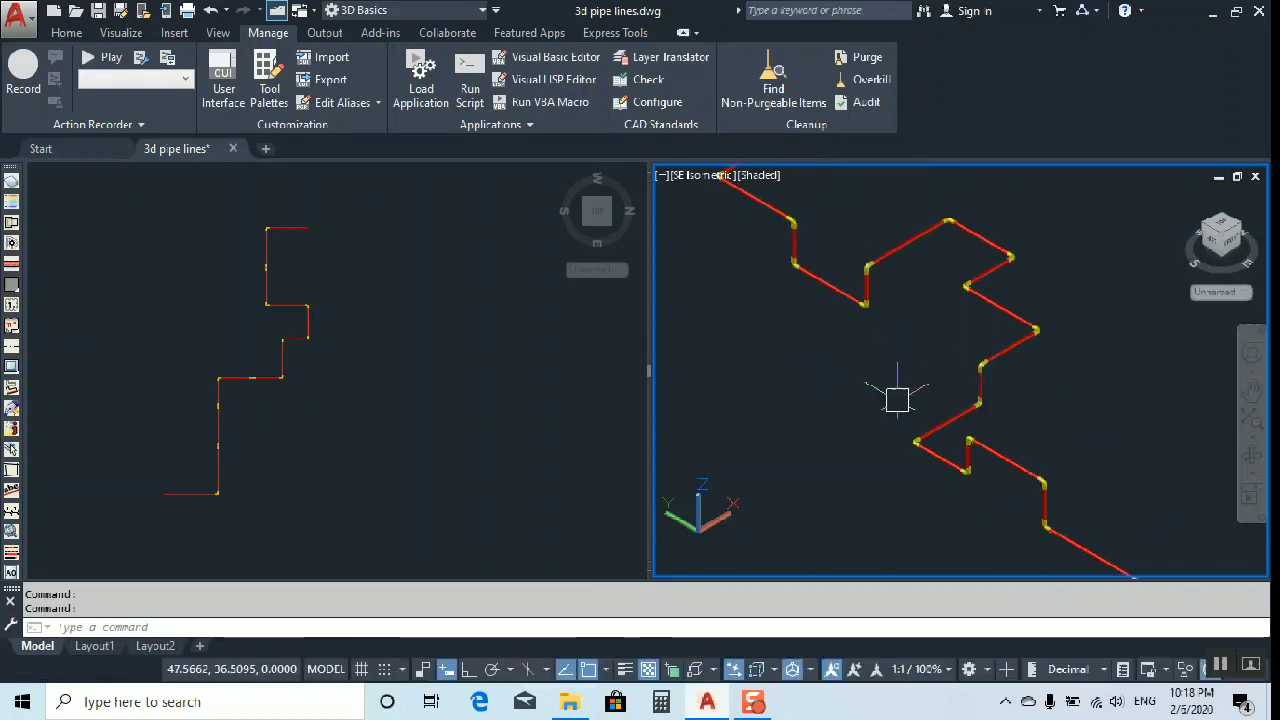
pyautogui.scroll(-4, 926, 328)
pyautogui.scroll(4, 931, 314)
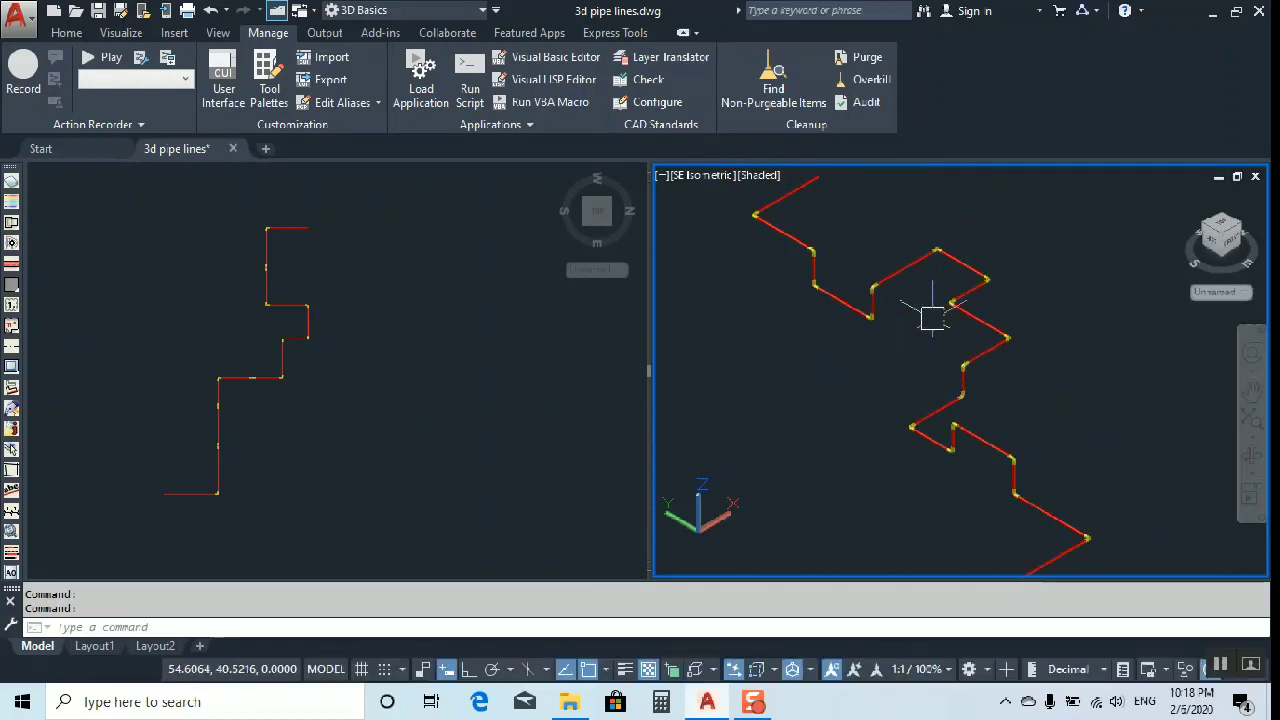
pyautogui.scroll(2, 989, 410)
pyautogui.scroll(-2, 985, 470)
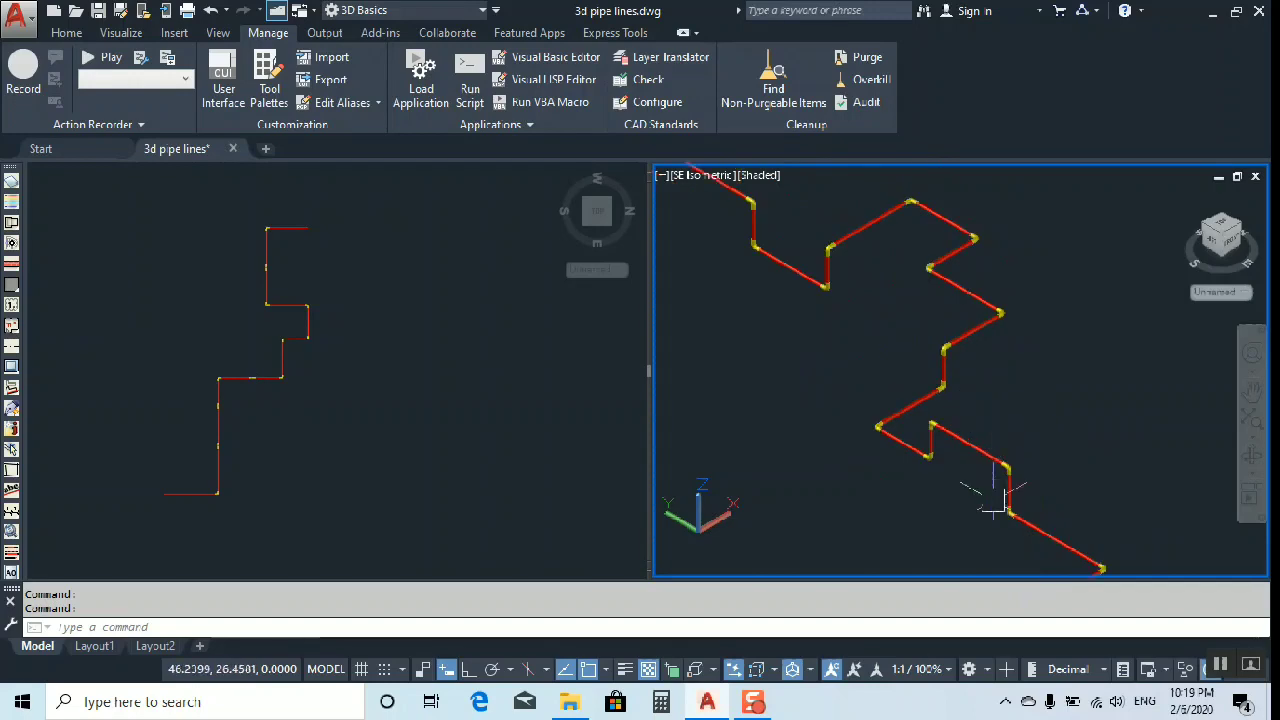
pyautogui.scroll(1, 1001, 360)
pyautogui.scroll(2, 974, 345)
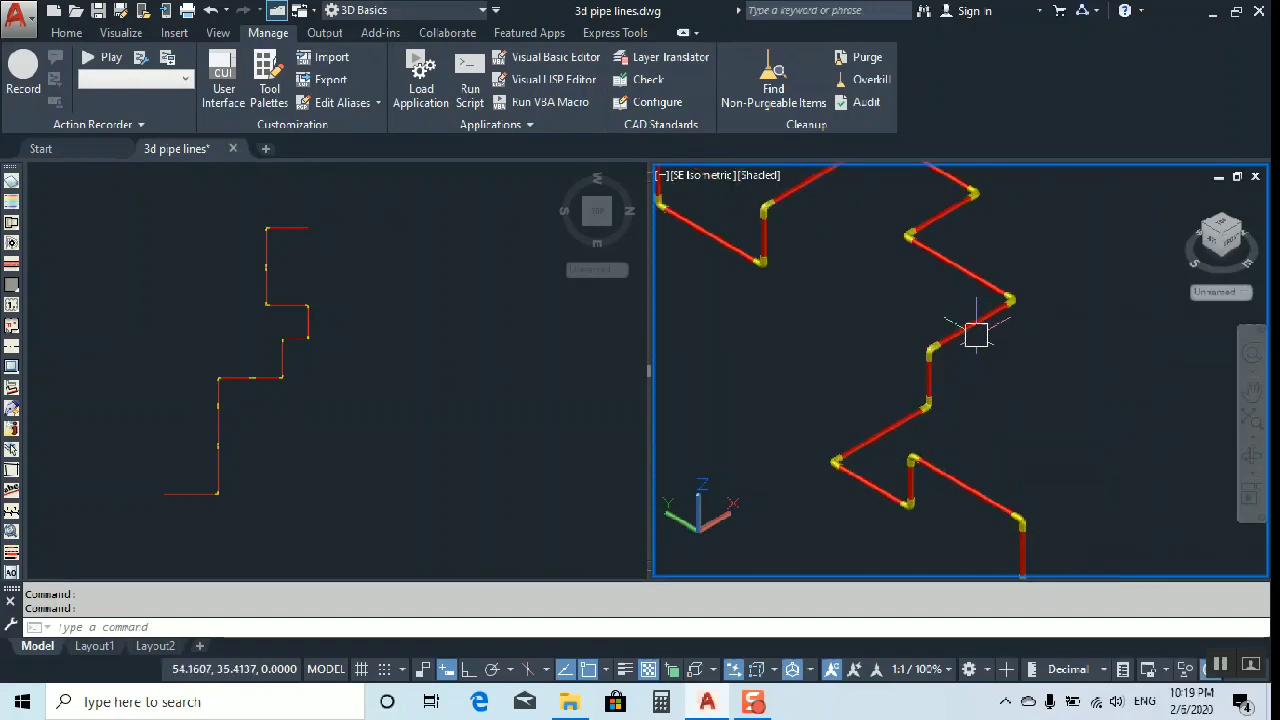
pyautogui.click(975, 318)
pyautogui.click(968, 272)
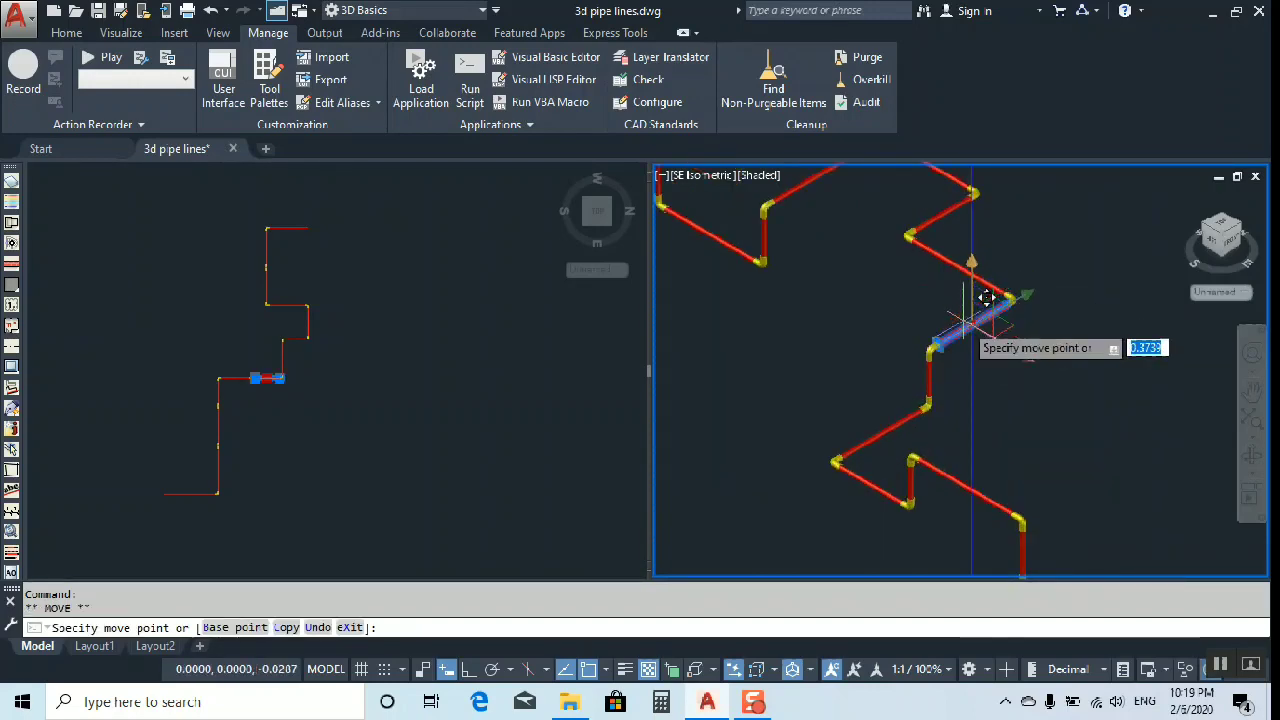
pyautogui.press('Escape')
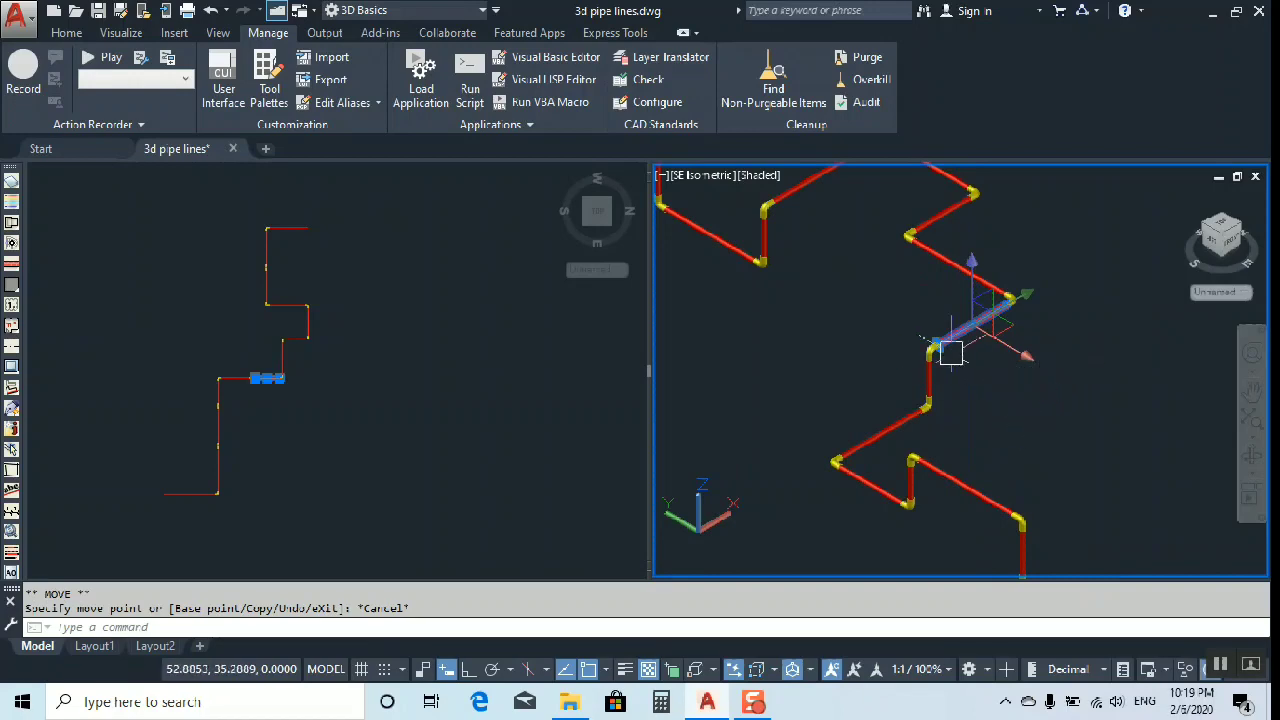
pyautogui.press('Escape')
# Zoom in and out on the isometric pipe run, then make the left Top plan view active.
pyautogui.scroll(2, 949, 350)
pyautogui.scroll(-4, 962, 268)
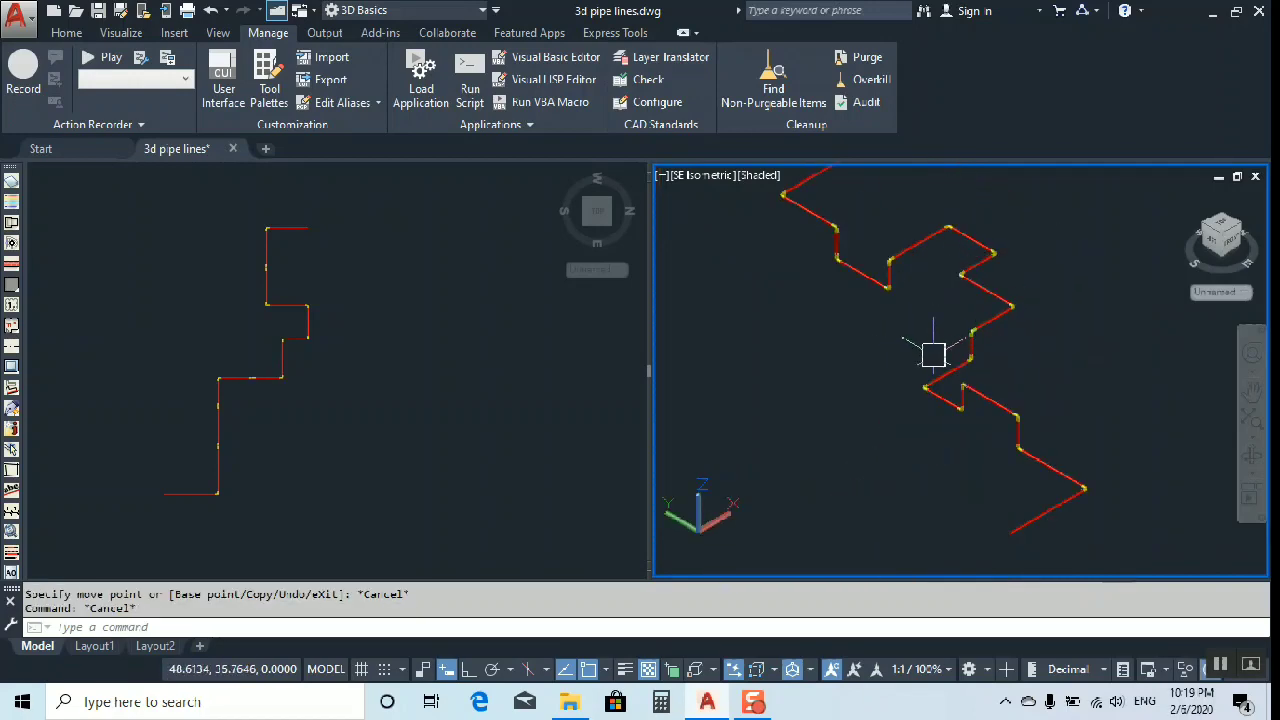
pyautogui.scroll(-4, 890, 337)
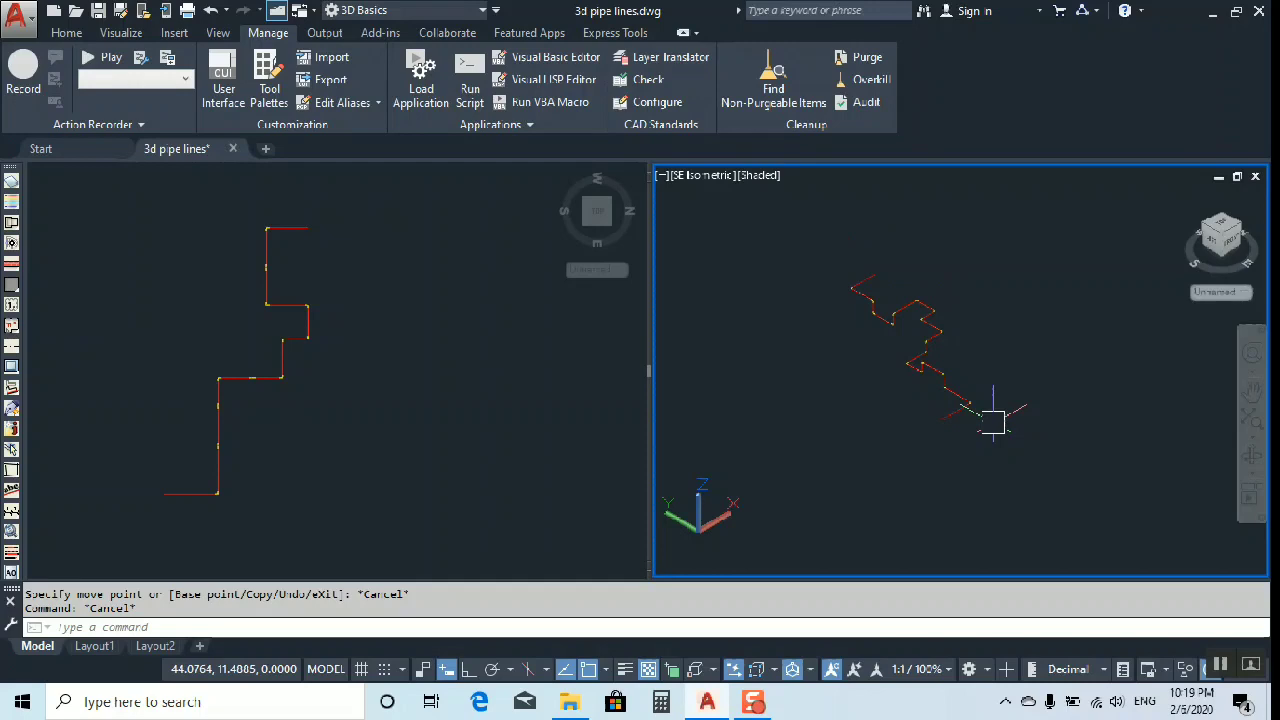
pyautogui.scroll(3, 940, 350)
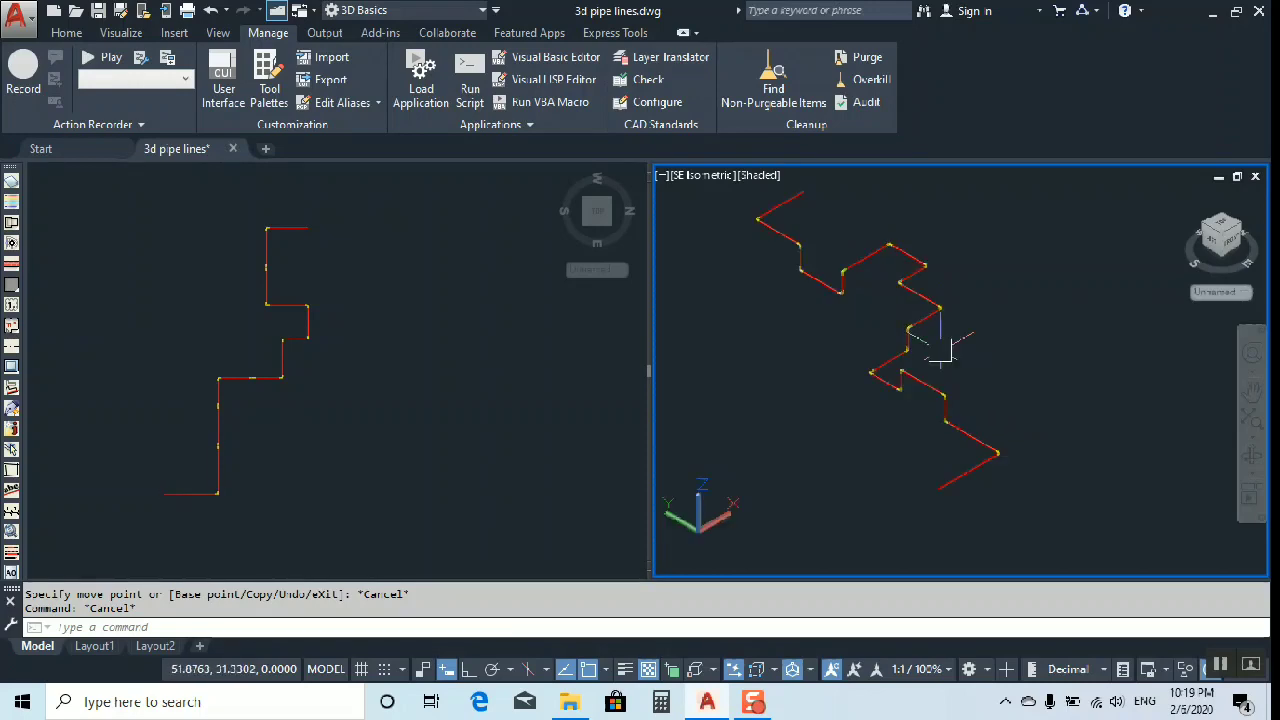
pyautogui.scroll(2, 967, 352)
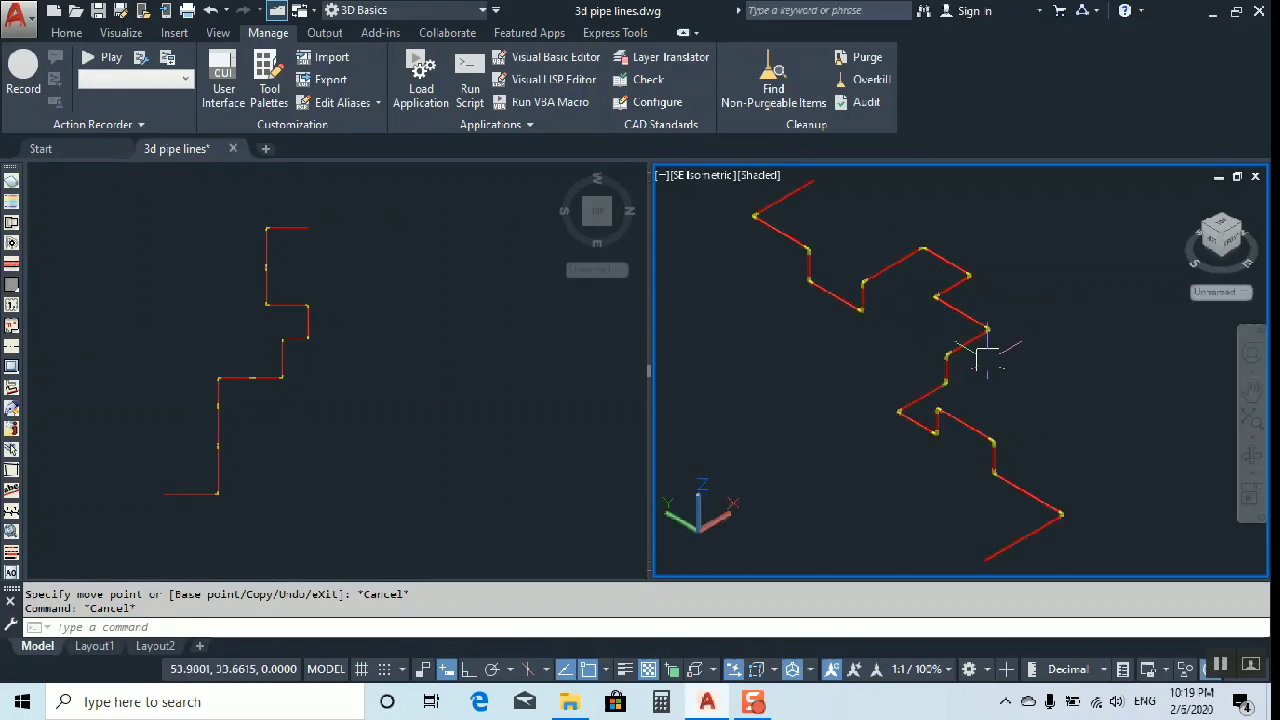
pyautogui.scroll(-4, 1065, 390)
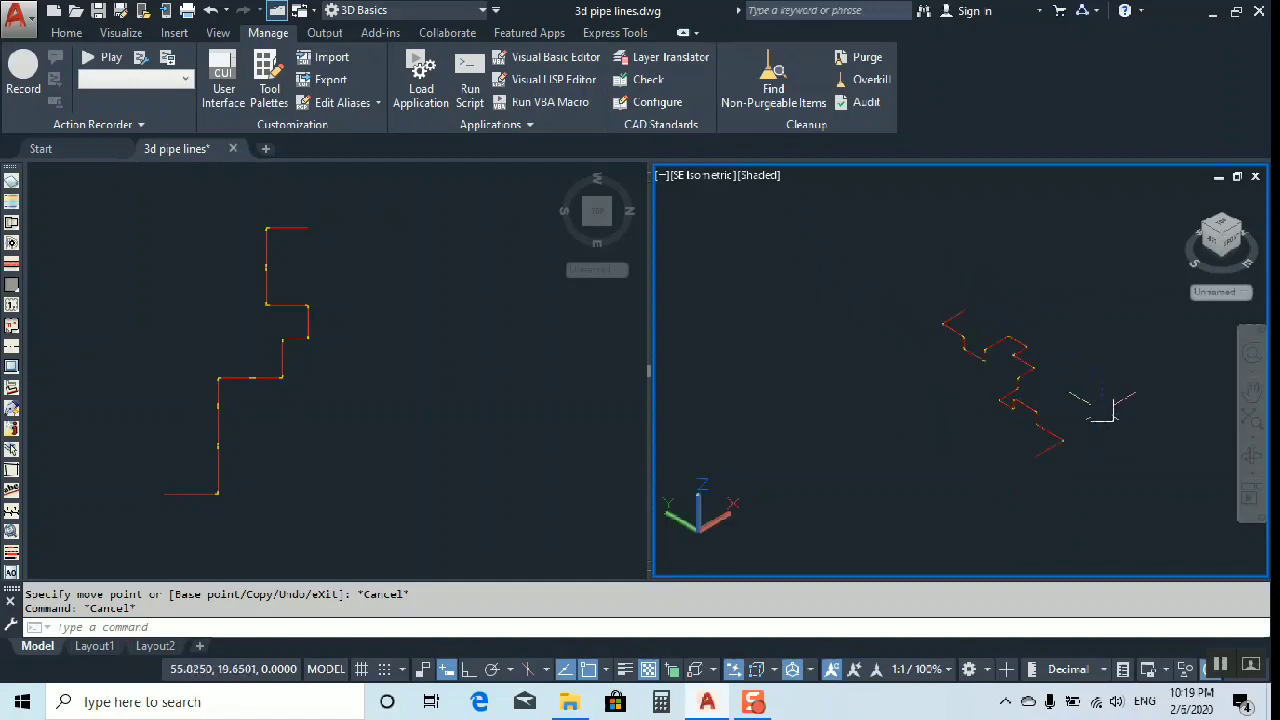
pyautogui.scroll(4, 1090, 405)
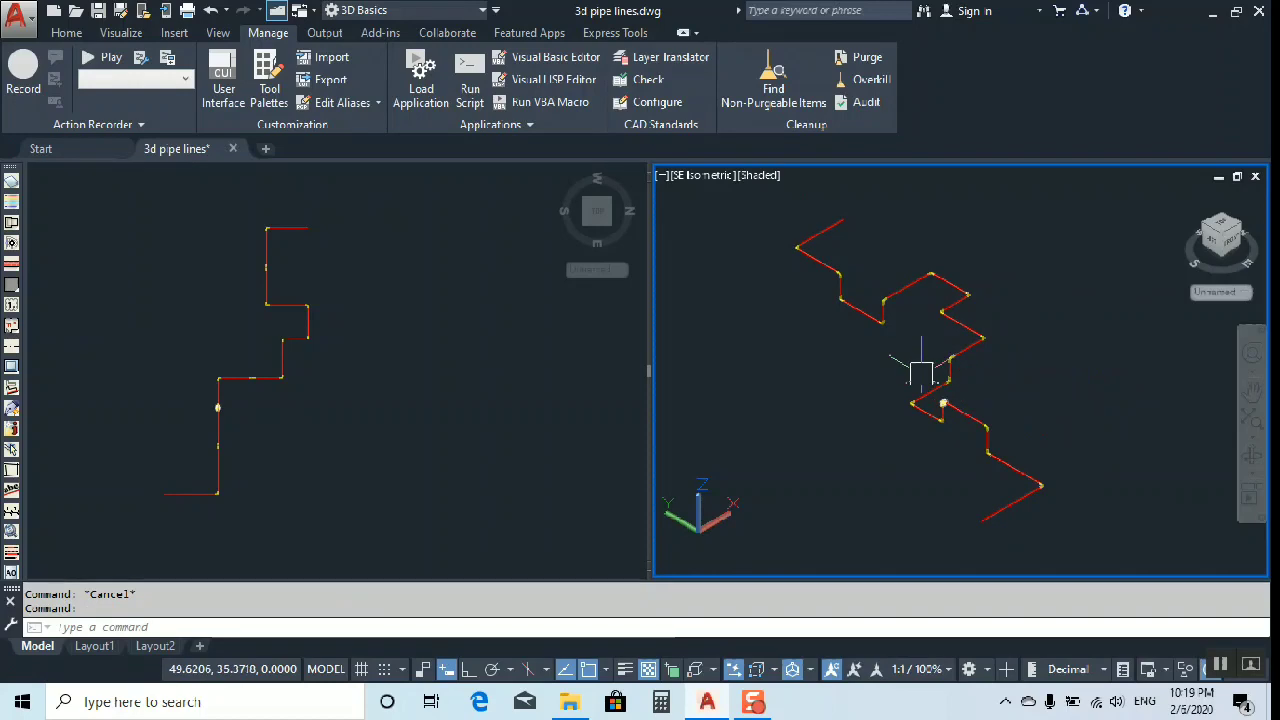
pyautogui.scroll(4, 908, 334)
pyautogui.scroll(-3, 960, 345)
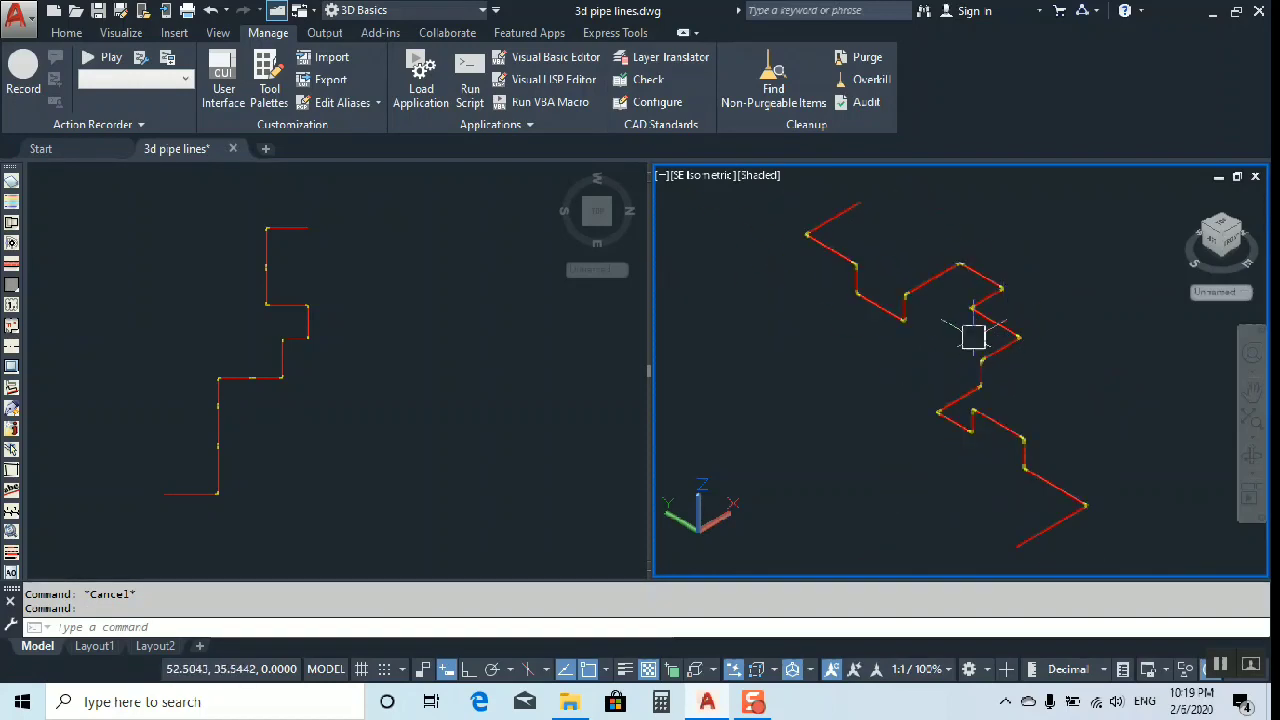
pyautogui.scroll(2, 971, 330)
pyautogui.scroll(-2, 985, 328)
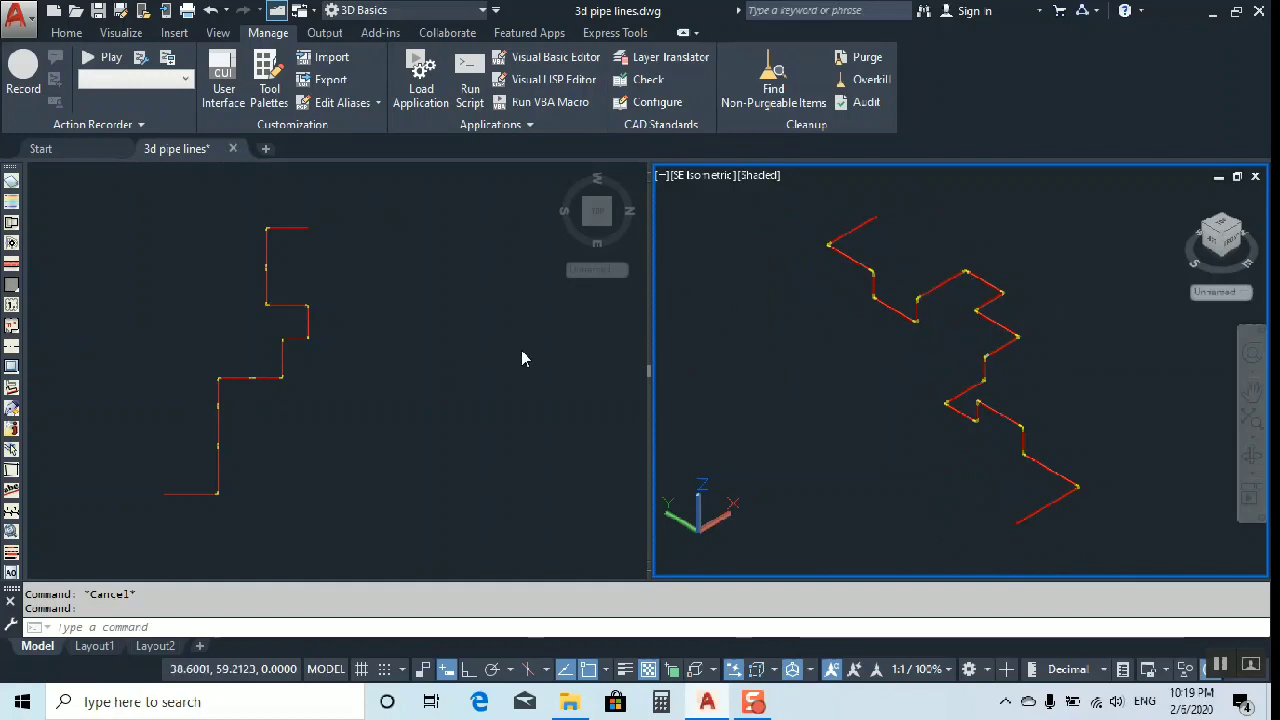
pyautogui.click(517, 392)
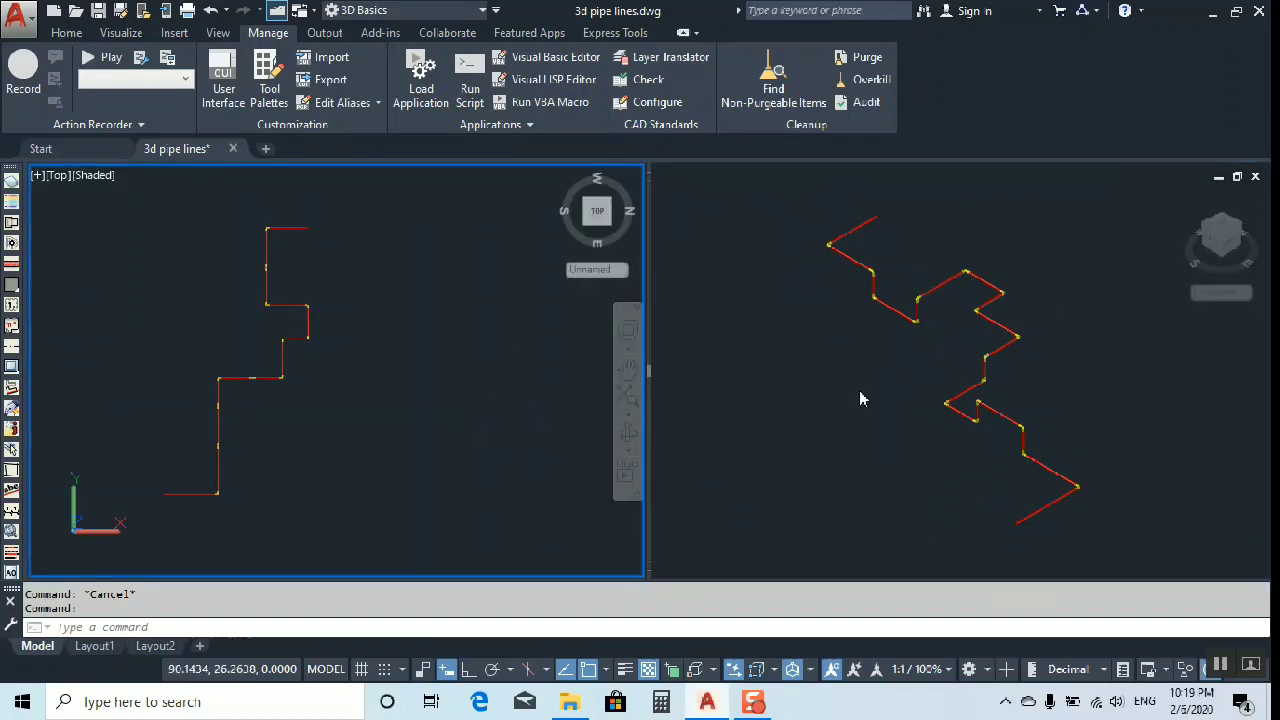
# Reactivate the Top plan viewport and bring up the Visualize ribbon tools.
pyautogui.click(829, 423)
pyautogui.click(523, 410)
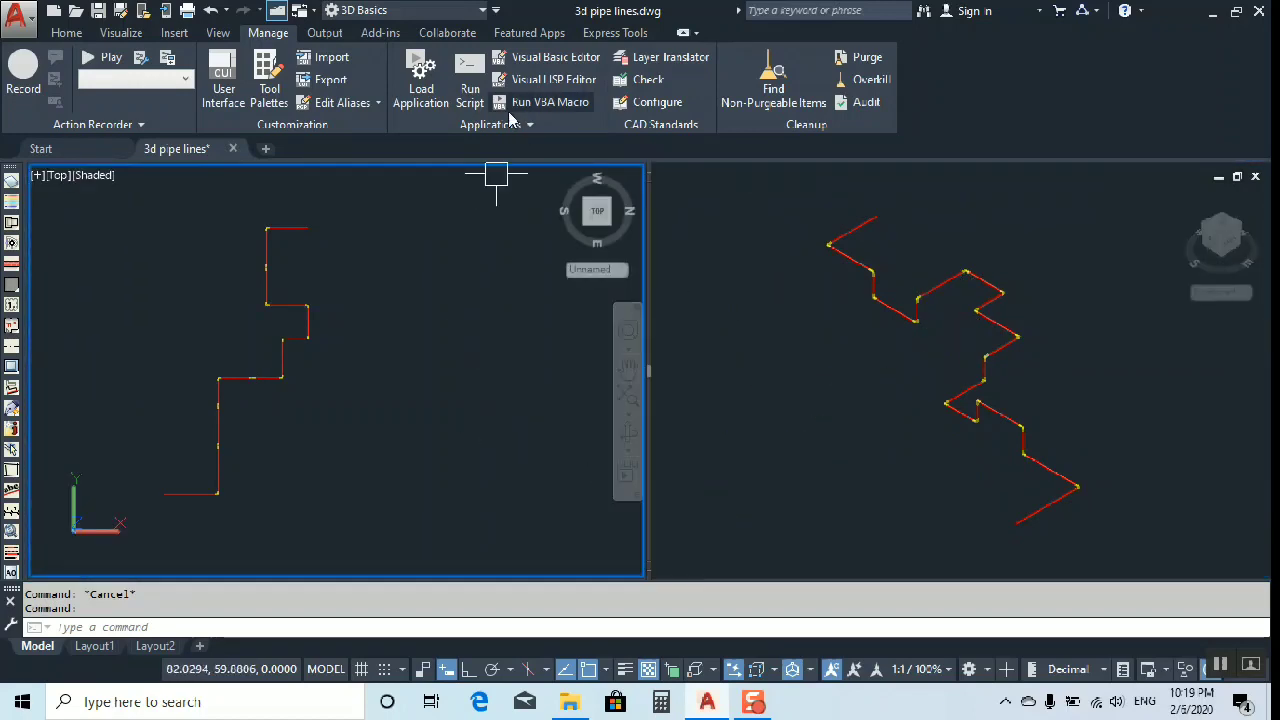
pyautogui.click(119, 33)
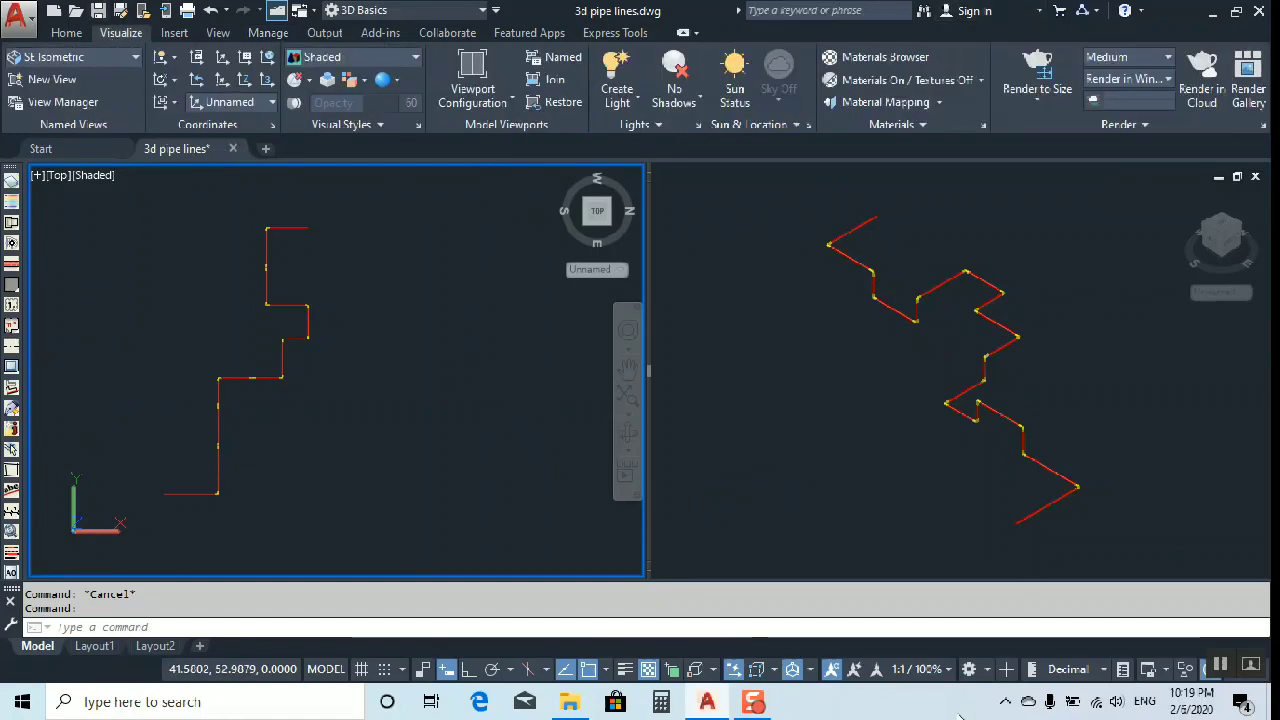
# Look through the workspace list without changing the 3D Basics workspace.
pyautogui.click(988, 670)
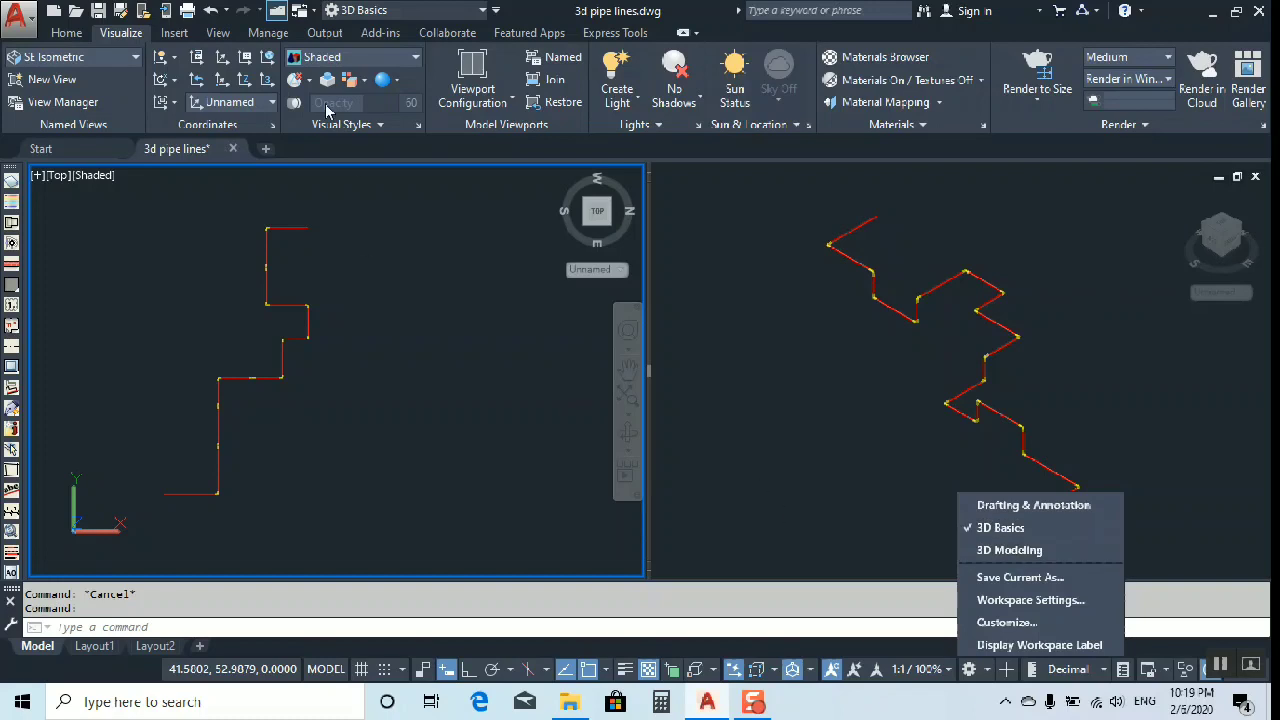
pyautogui.click(114, 37)
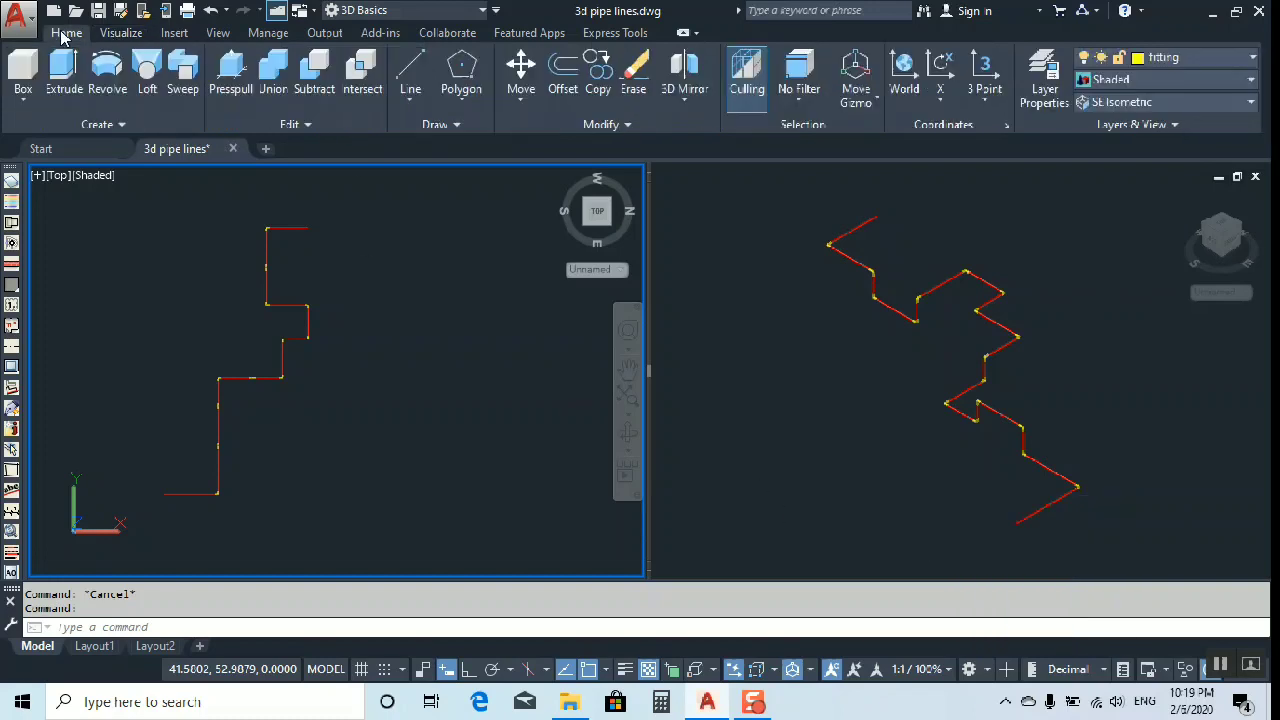
pyautogui.click(114, 37)
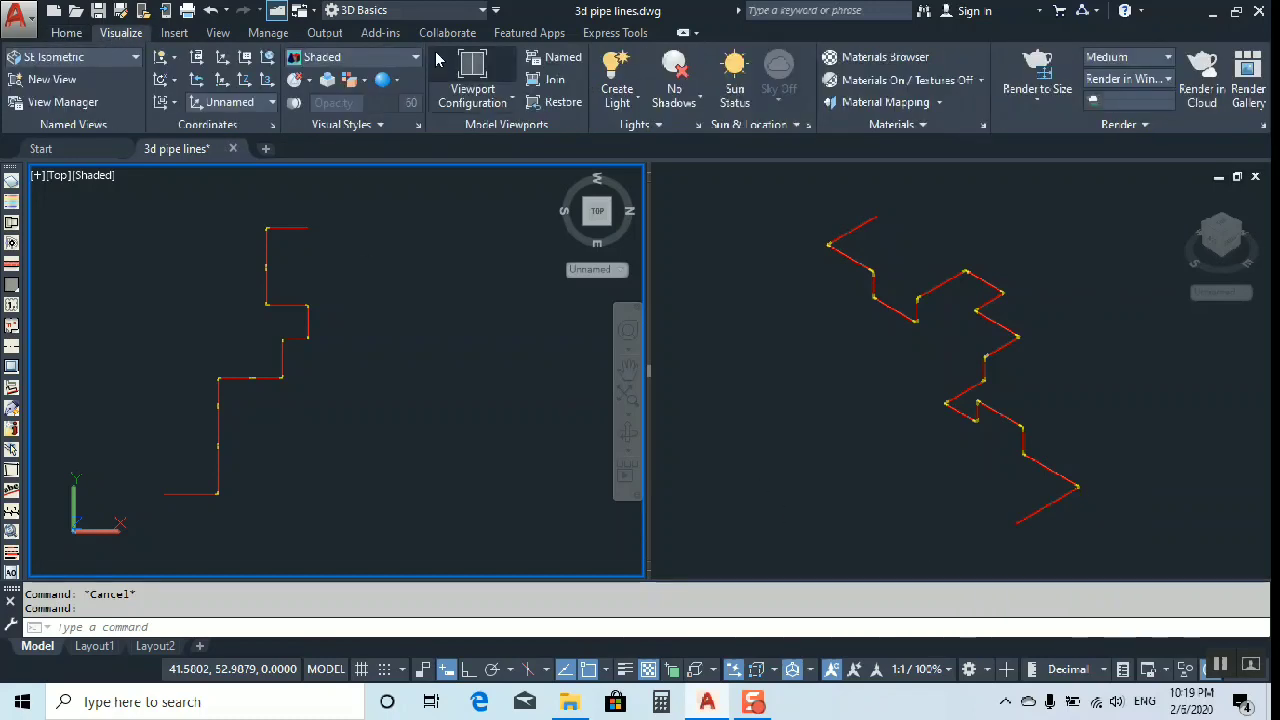
# Tile the drawing as Two: Vertical viewports and set the right one to SE Isometric.
pyautogui.click(492, 100)
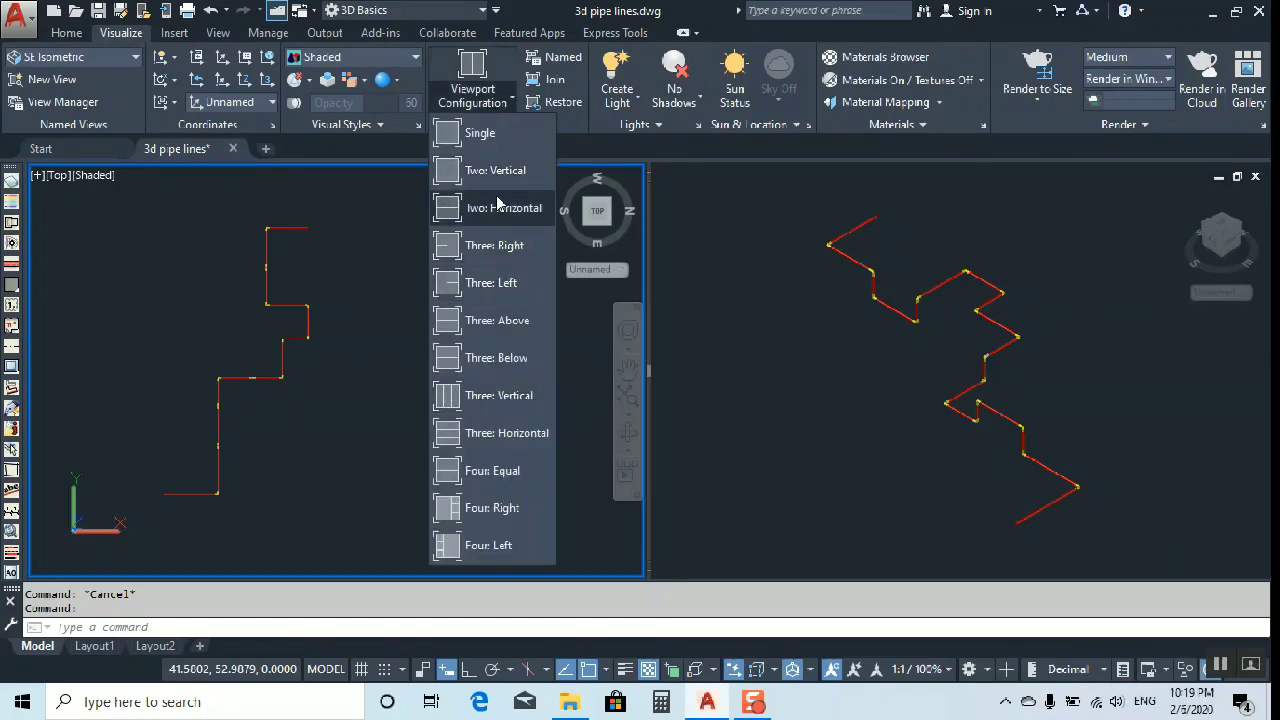
pyautogui.click(481, 172)
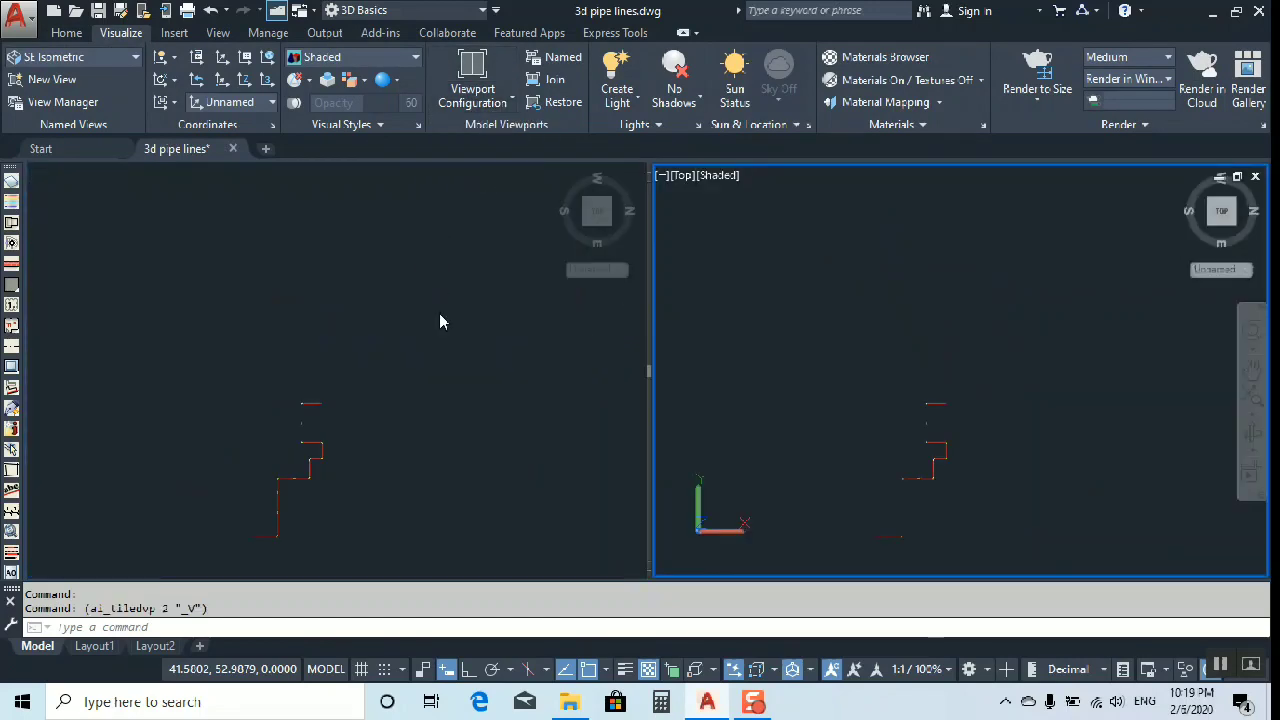
pyautogui.click(831, 363)
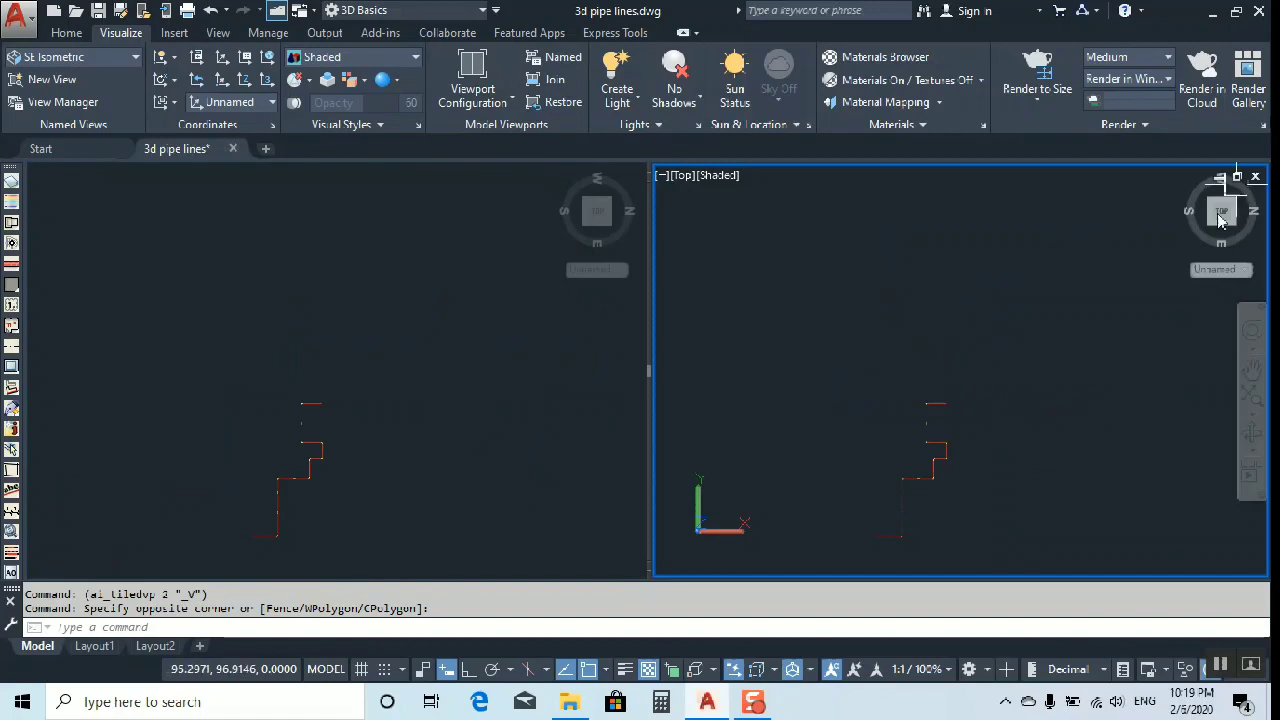
pyautogui.moveTo(1218, 240)
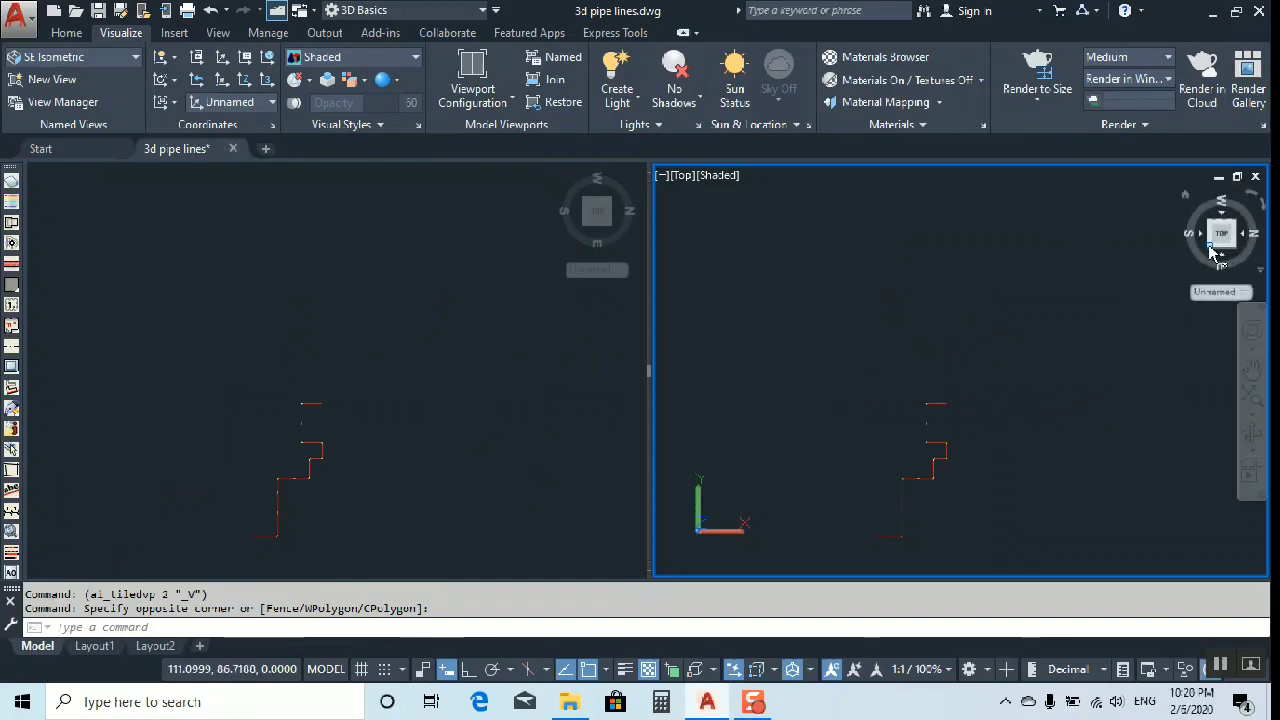
pyautogui.click(1210, 250)
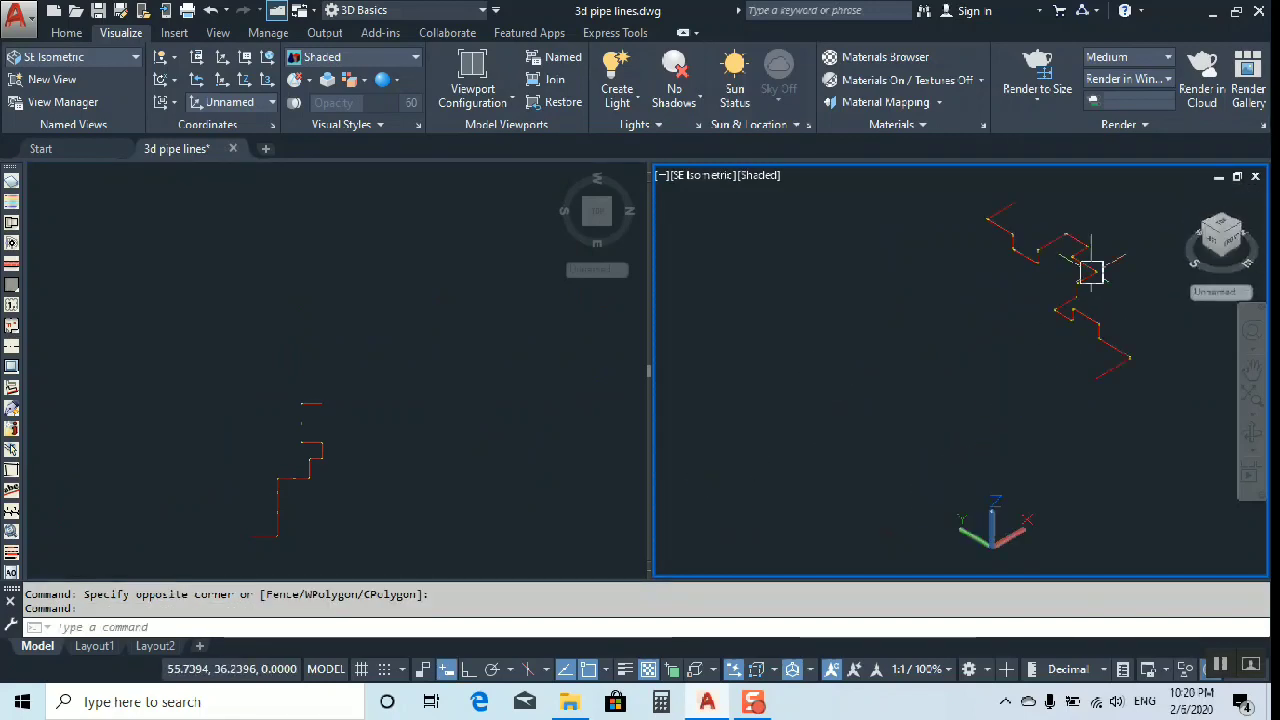
pyautogui.scroll(3, 986, 329)
# Zoom in on the pipe path in the Top view, then on the pipes and elbows in SE Isometric.
pyautogui.click(409, 409)
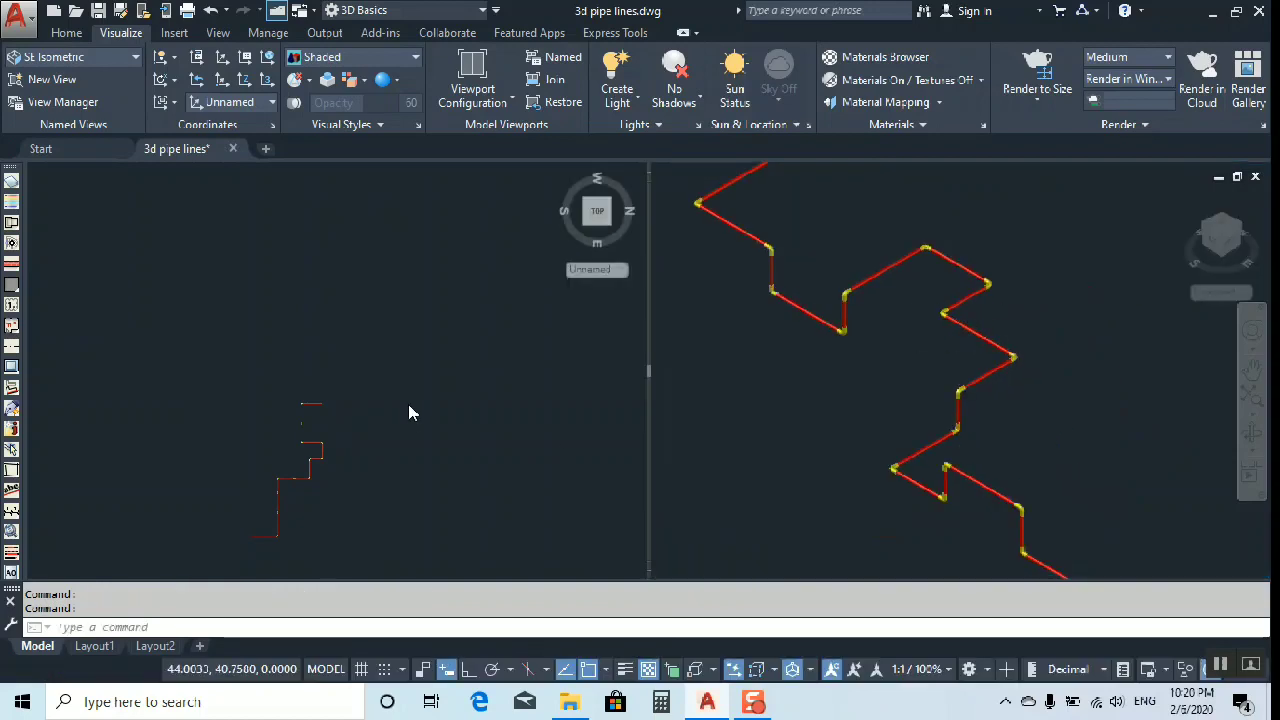
pyautogui.scroll(5, 331, 360)
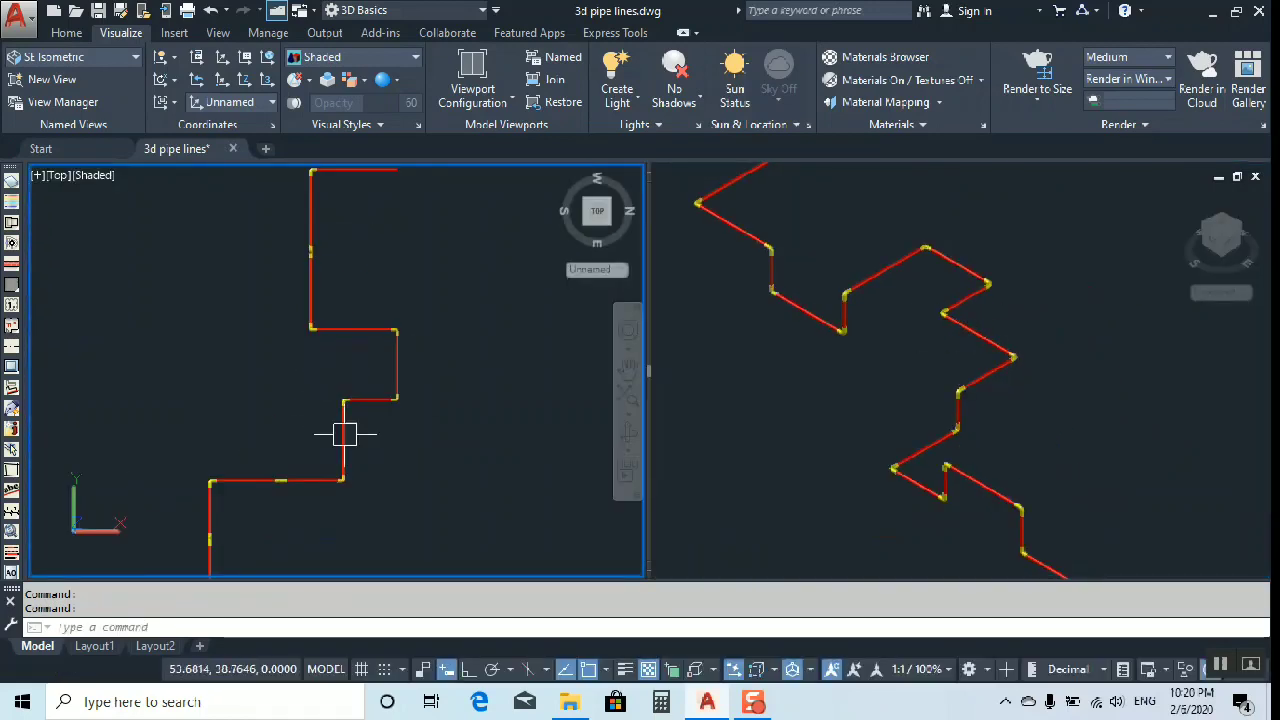
pyautogui.scroll(-6, 349, 374)
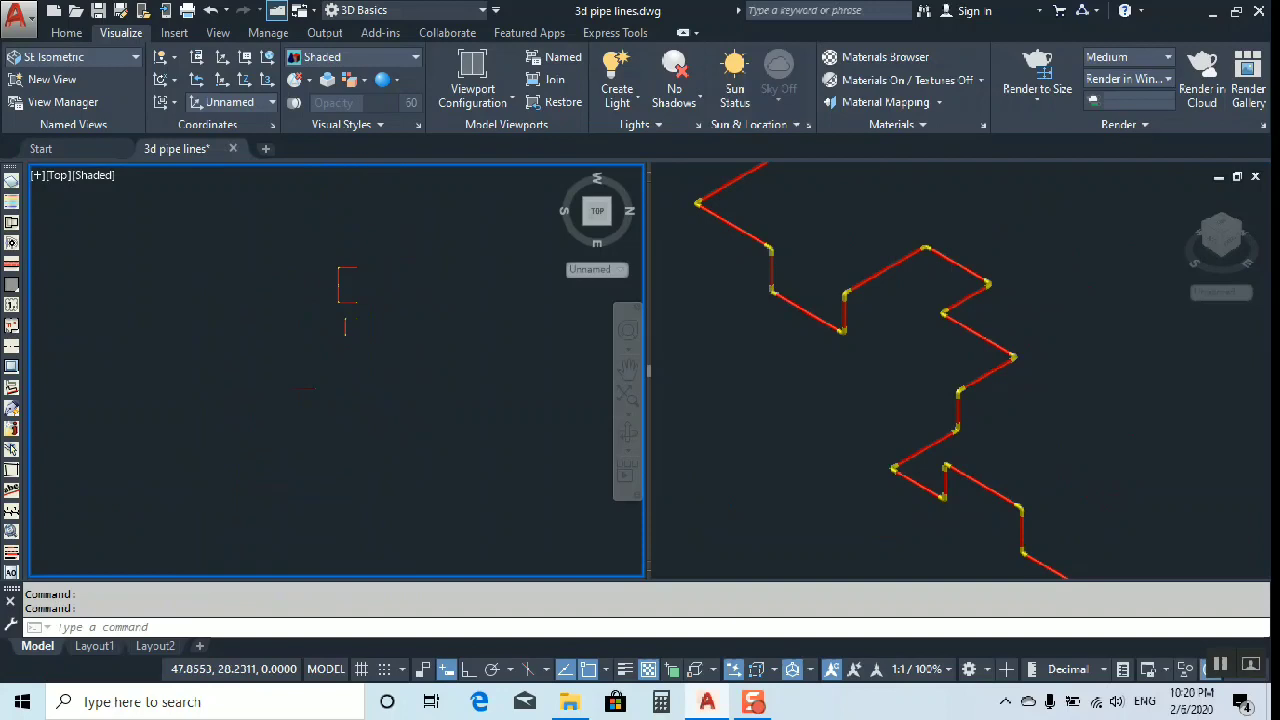
pyautogui.scroll(5, 386, 323)
pyautogui.press('F8')
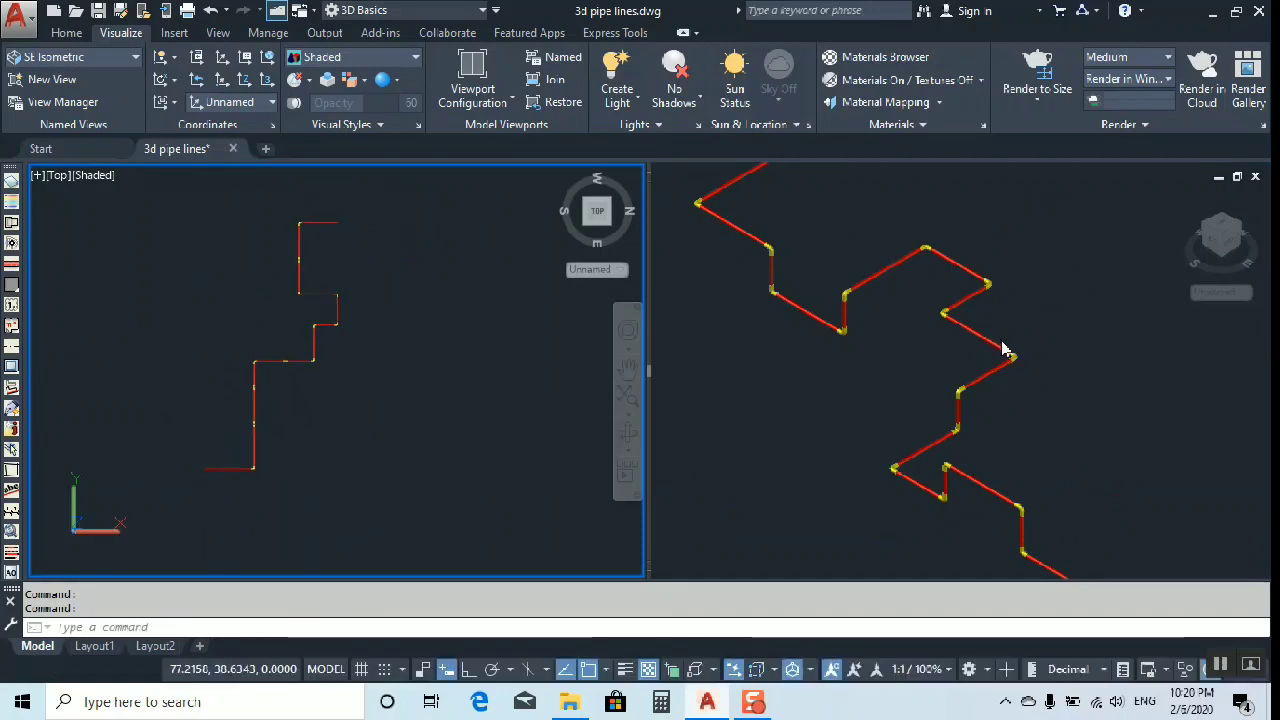
pyautogui.click(451, 386)
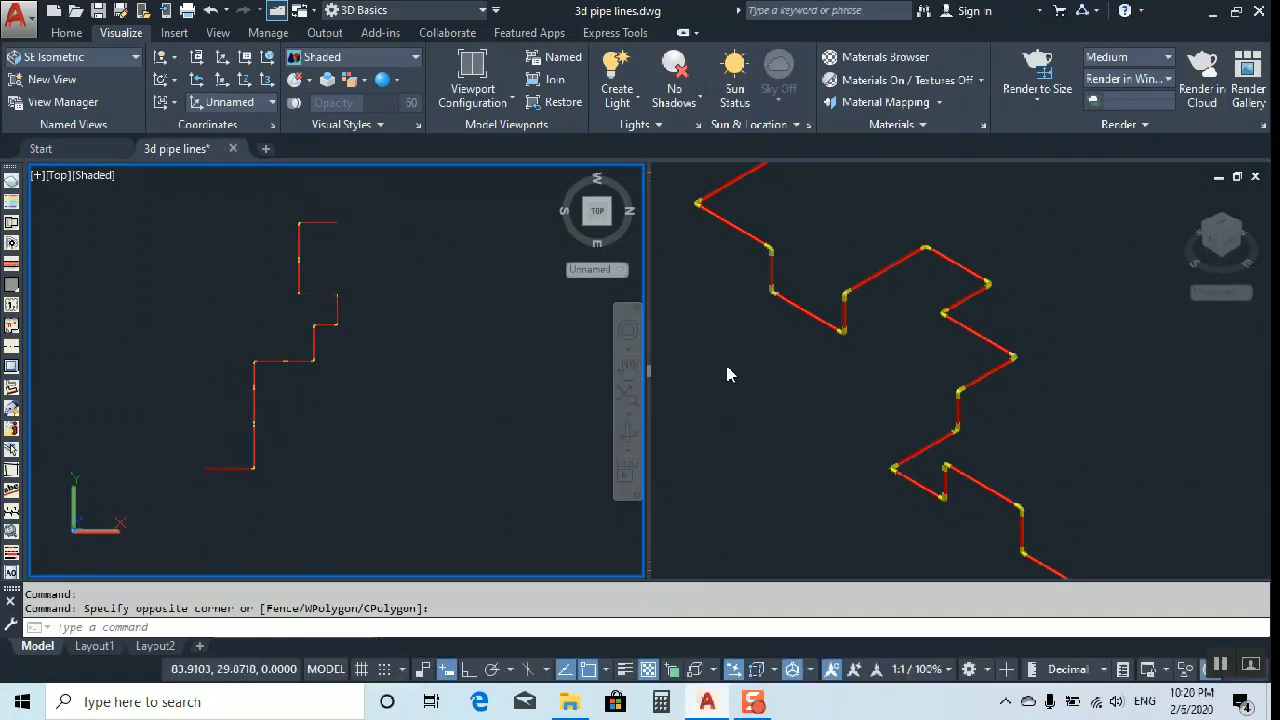
pyautogui.click(818, 264)
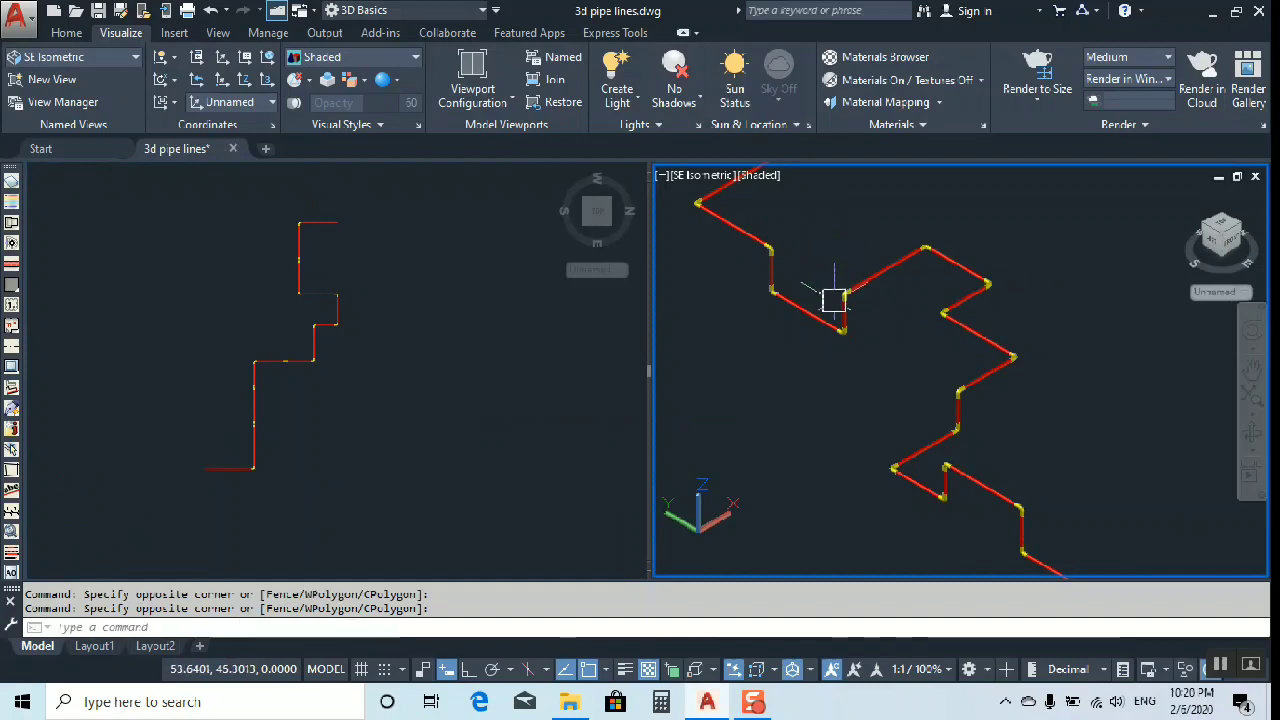
pyautogui.scroll(-3, 858, 352)
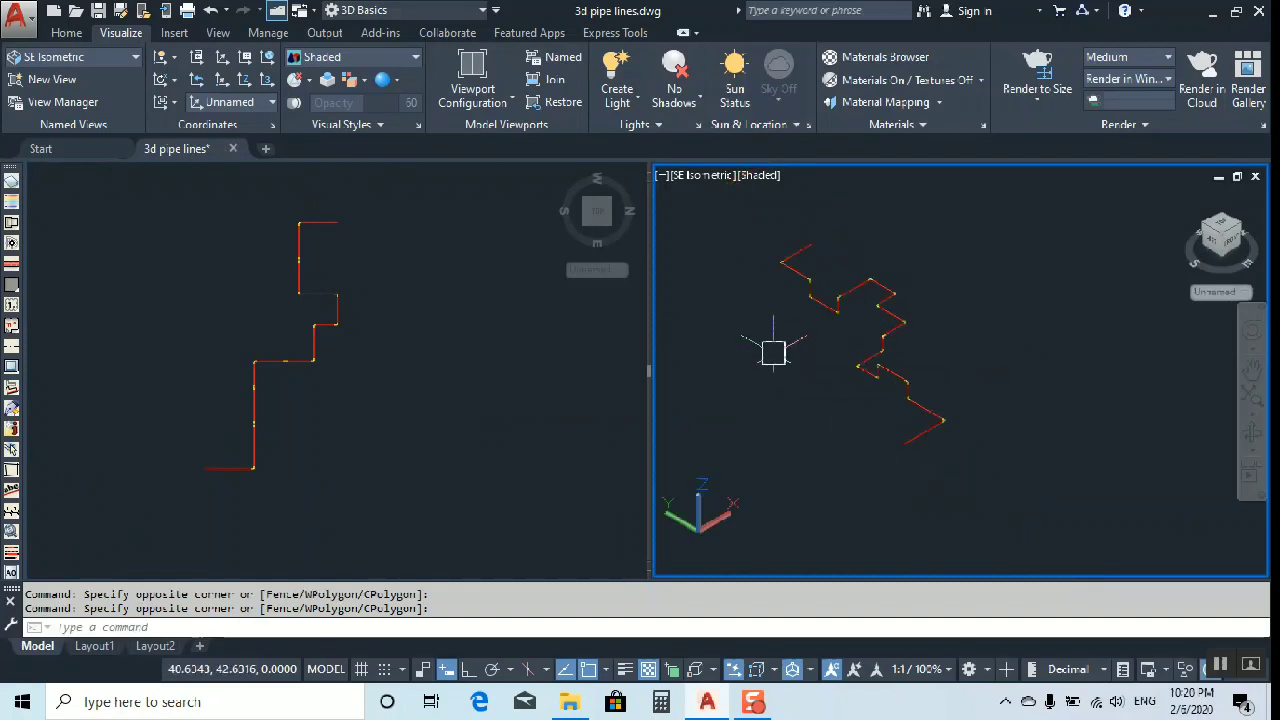
pyautogui.scroll(5, 888, 392)
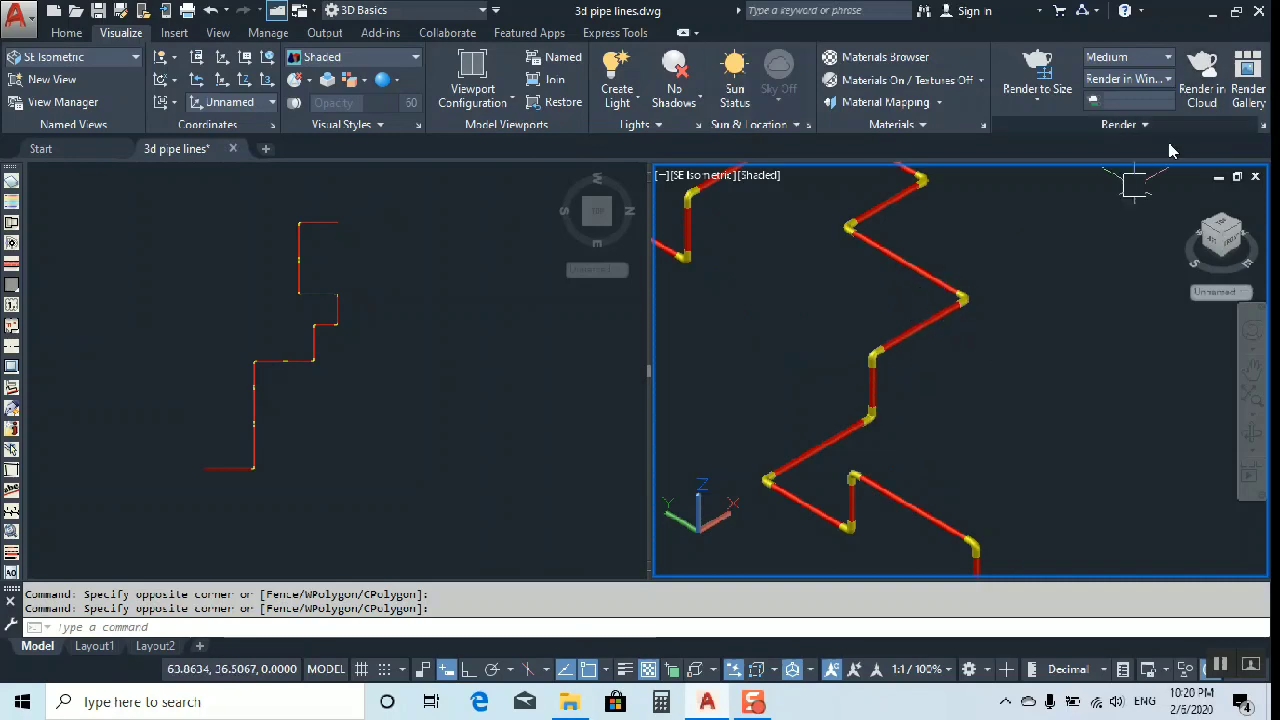
# Review the drawing's layers, including fitting and pipes, in the Home tab's Layer list.
pyautogui.click(62, 33)
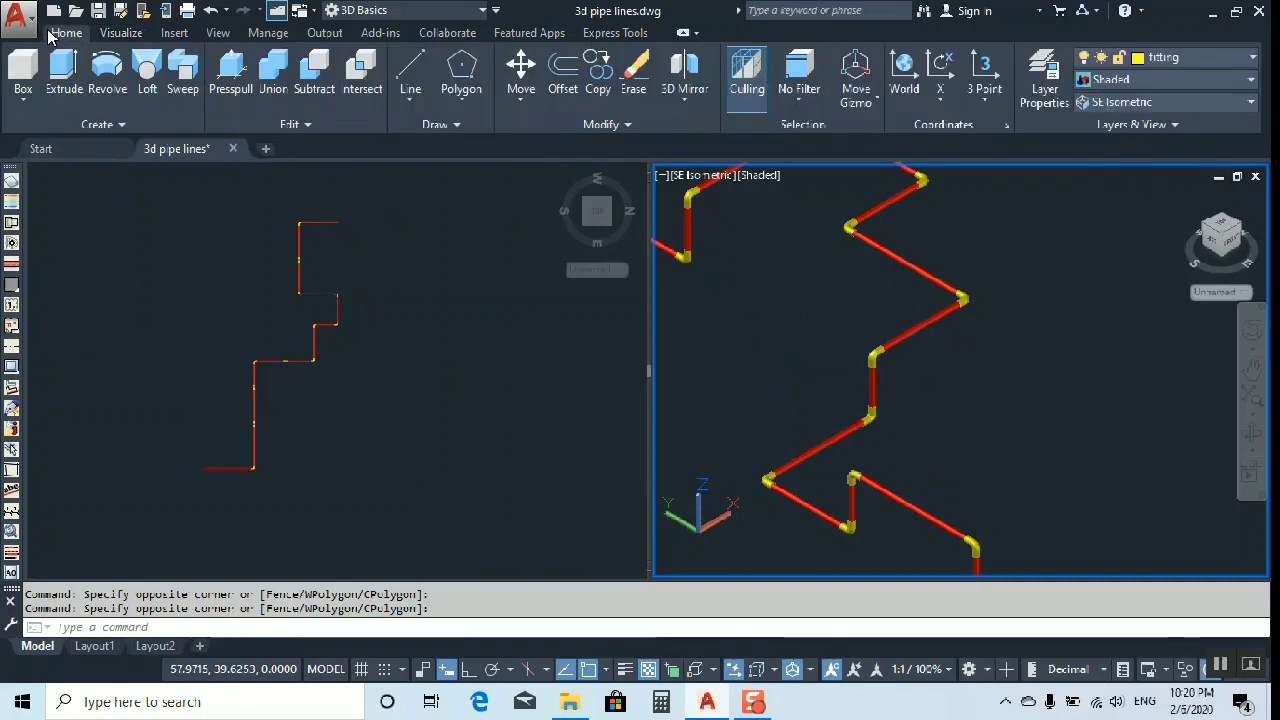
pyautogui.click(1215, 61)
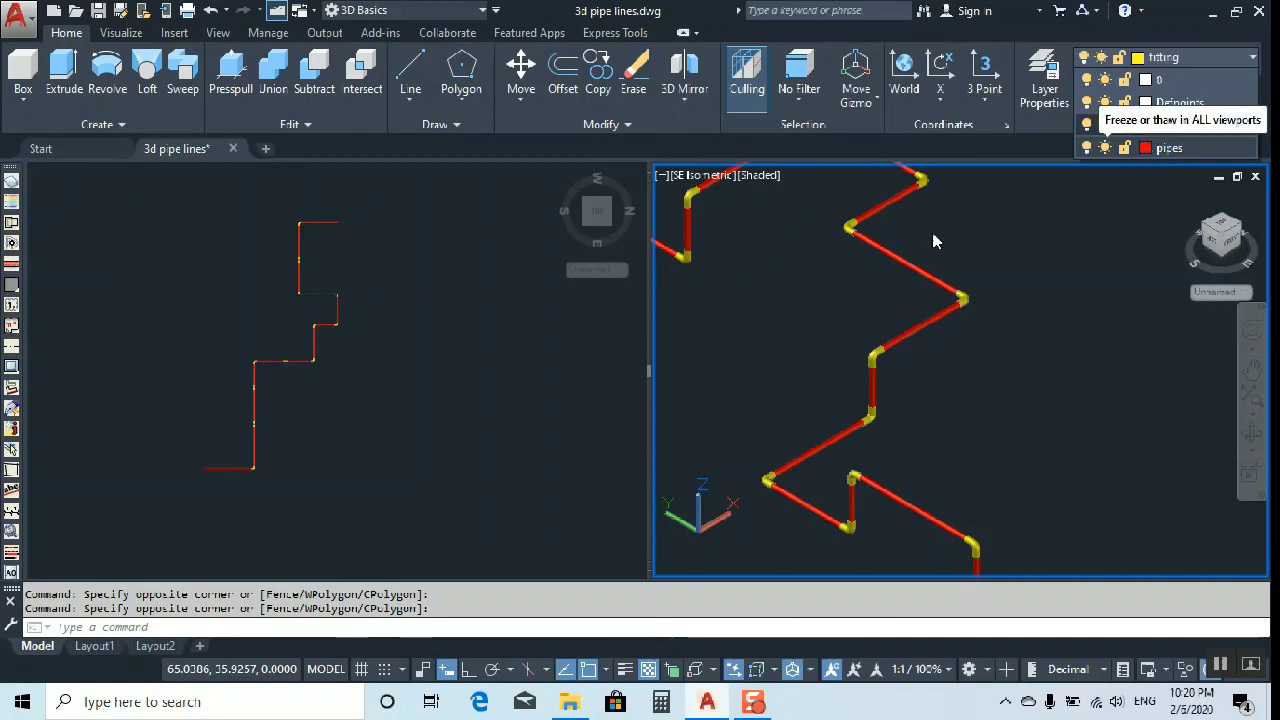
pyautogui.click(1155, 245)
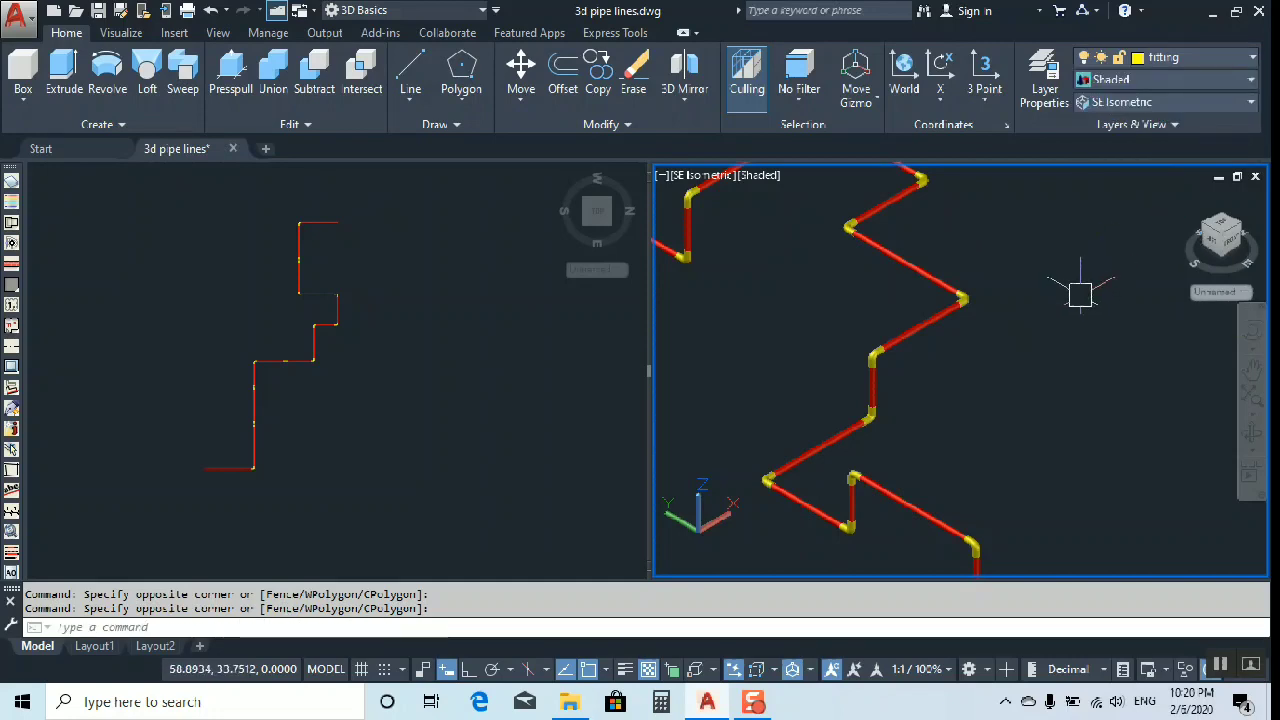
# Zoom and pan the 3D view out until the whole pipeline fits, then show the Manage tools.
pyautogui.scroll(-3, 1062, 287)
pyautogui.moveTo(923, 260); pyautogui.dragTo(902, 306, button='middle')
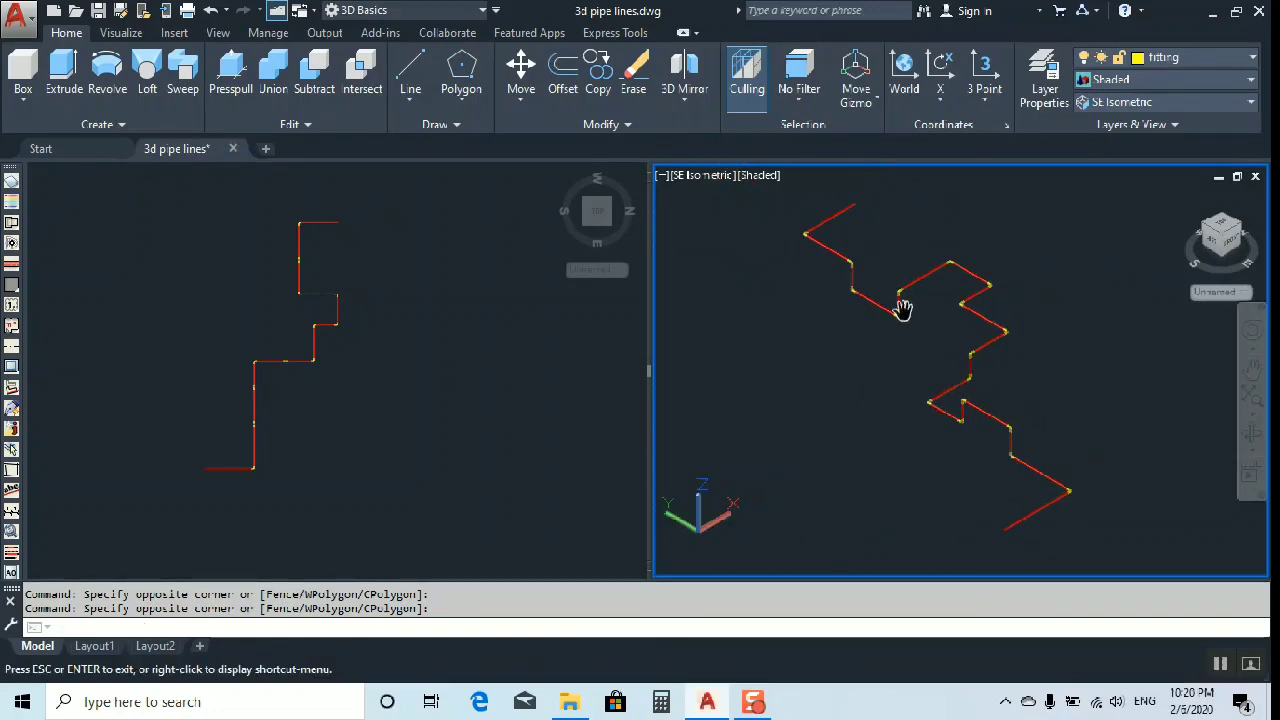
pyautogui.scroll(-2, 909, 289)
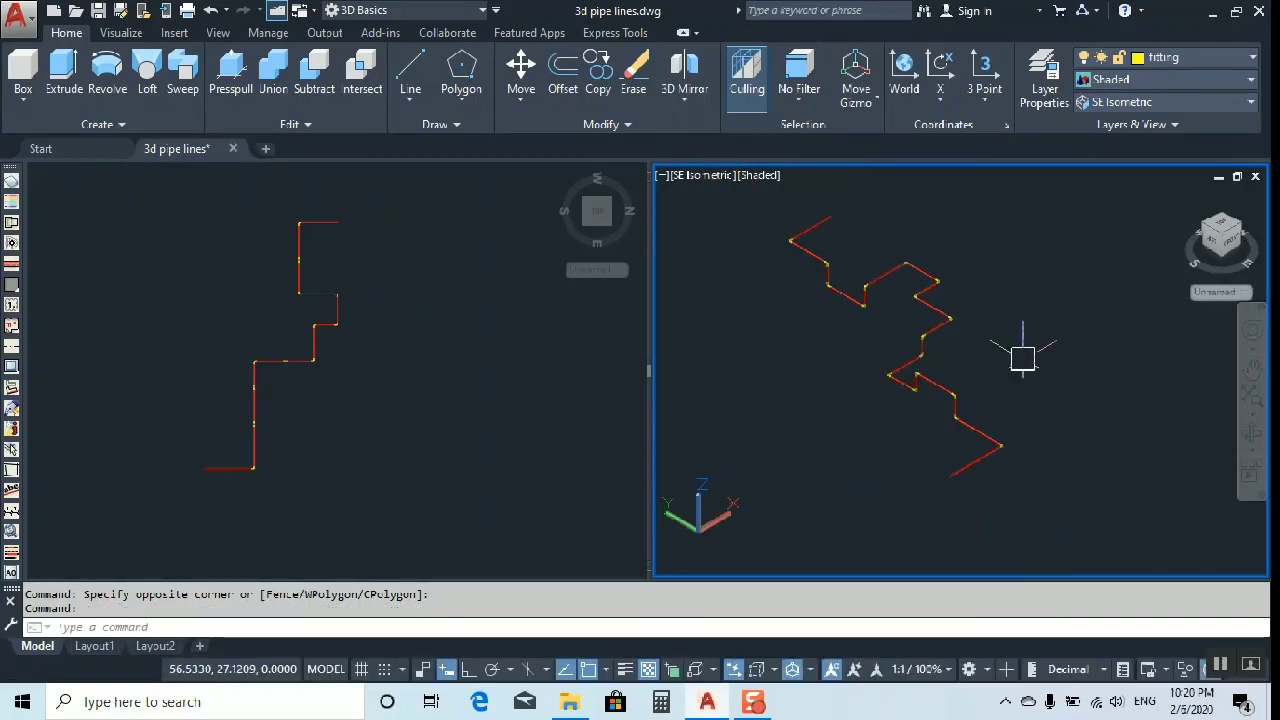
pyautogui.click(1060, 280)
pyautogui.click(957, 357)
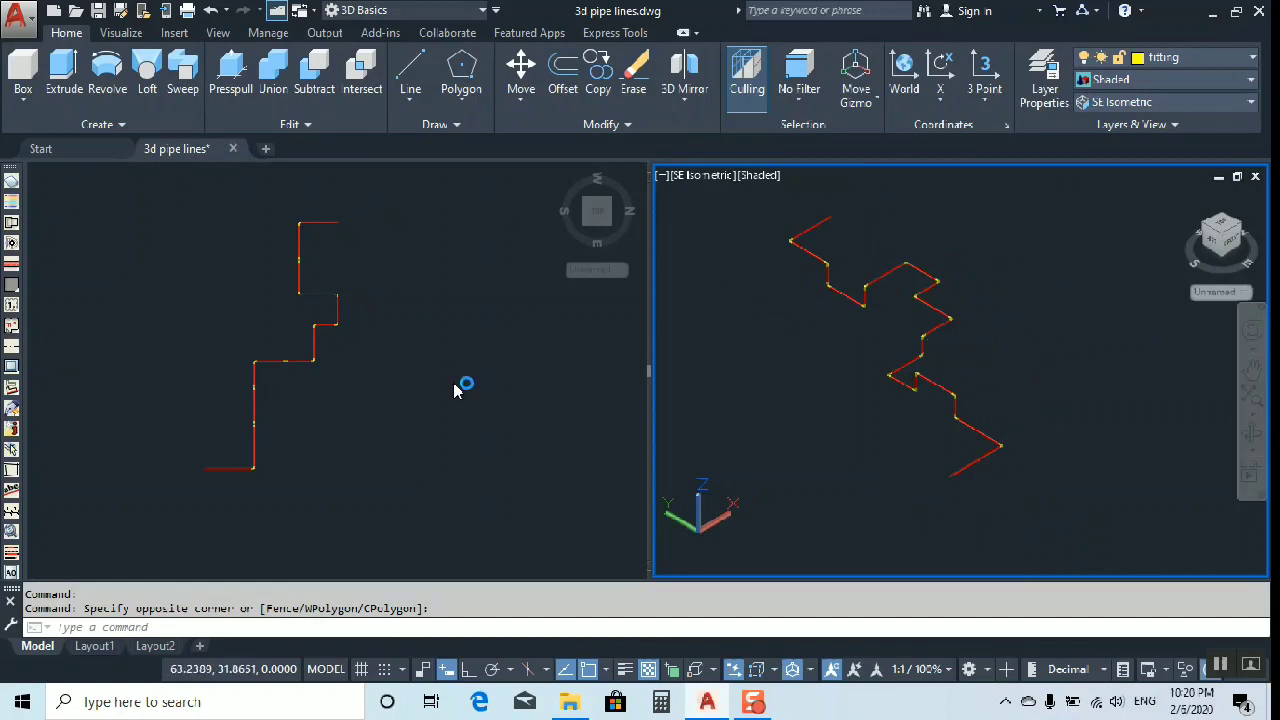
pyautogui.click(289, 38)
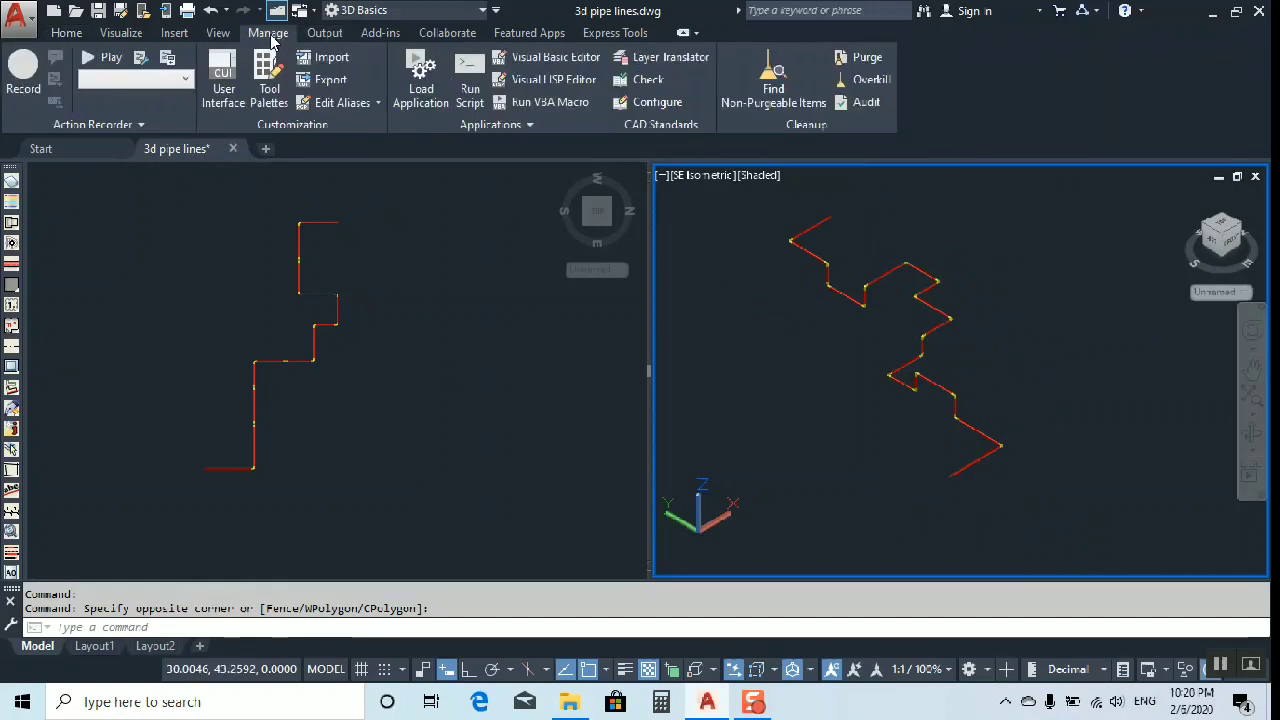
# Load the PIPES.LSP routine through Load/Unload Applications and enter the PIPES command.
pyautogui.click(421, 95)
pyautogui.click(505, 261)
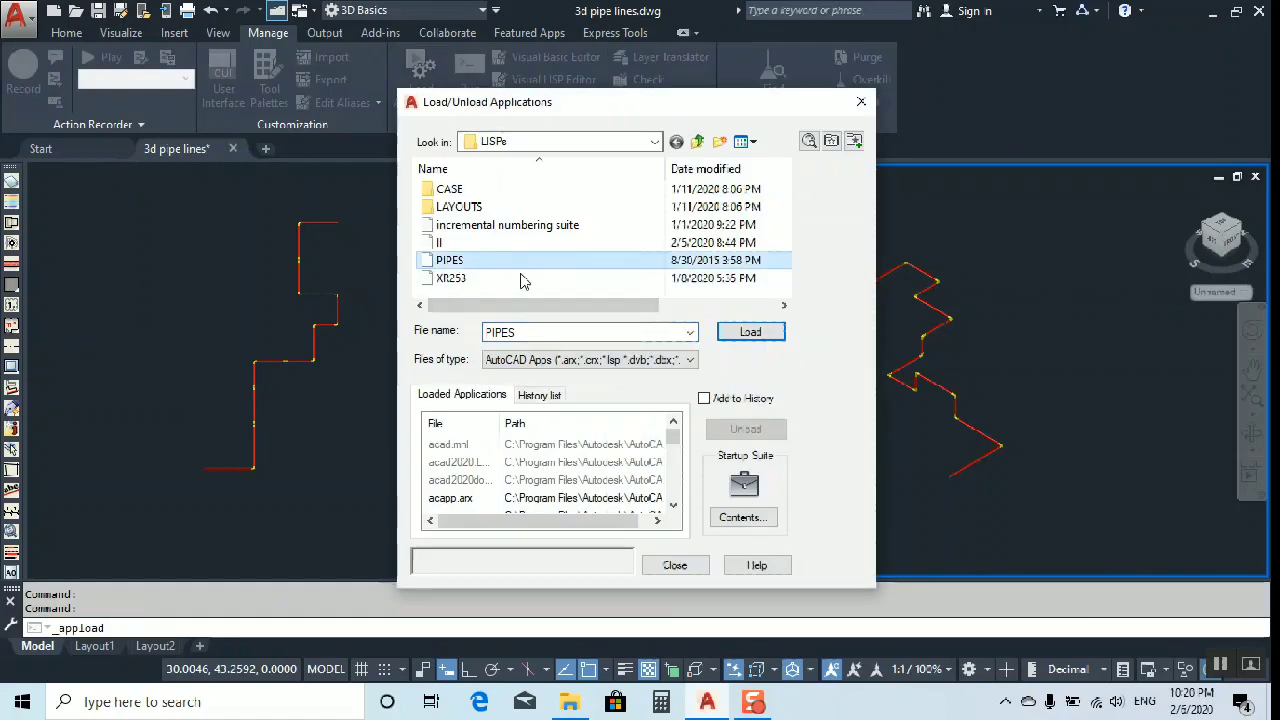
pyautogui.click(750, 332)
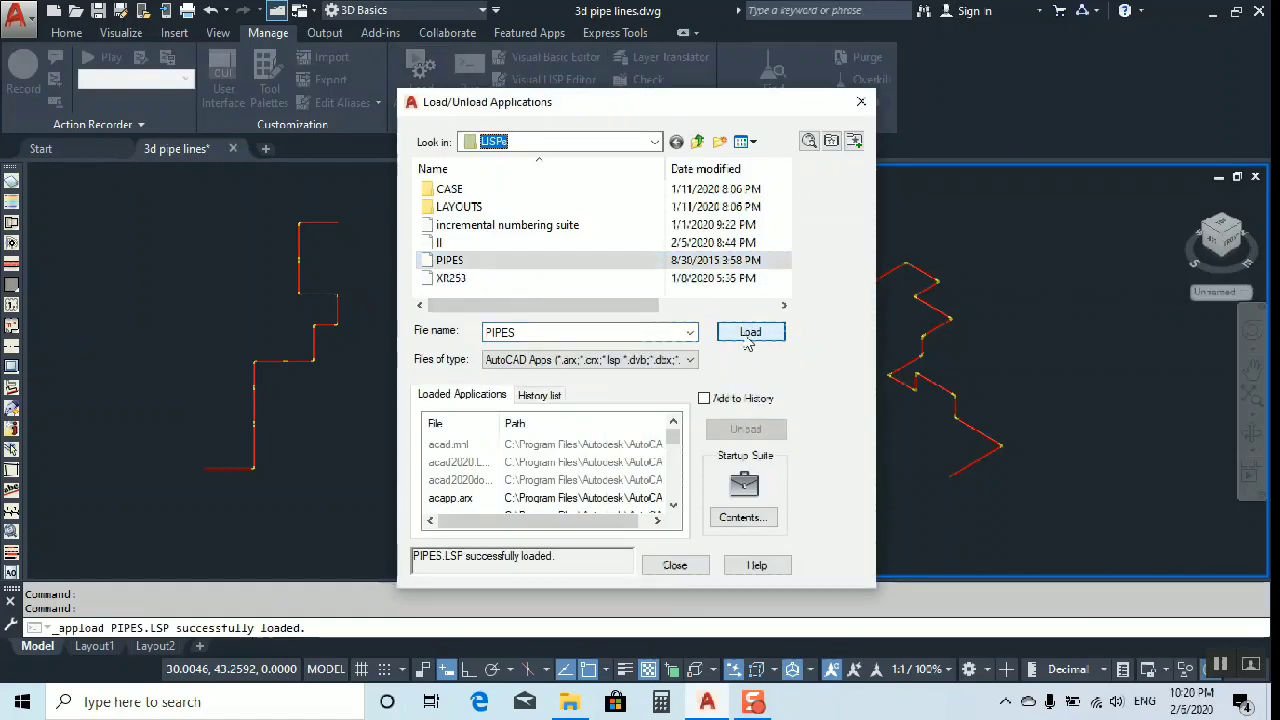
pyautogui.click(652, 566)
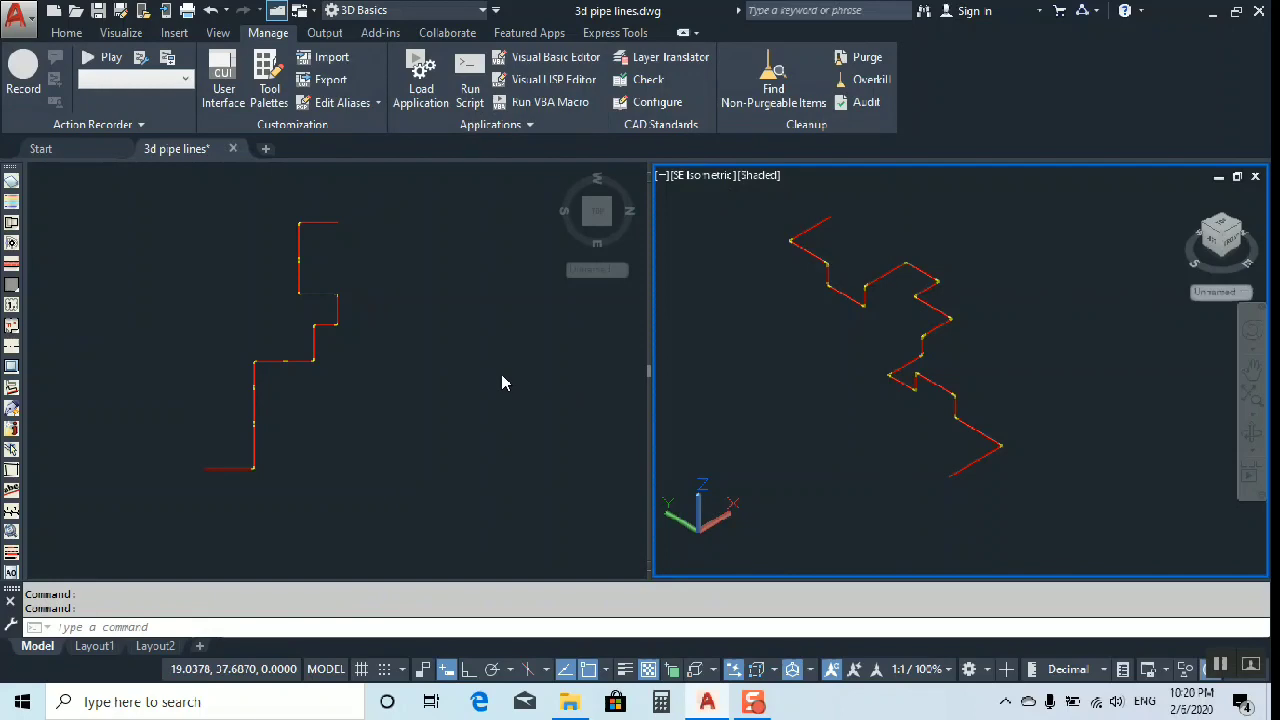
pyautogui.write('pipes')
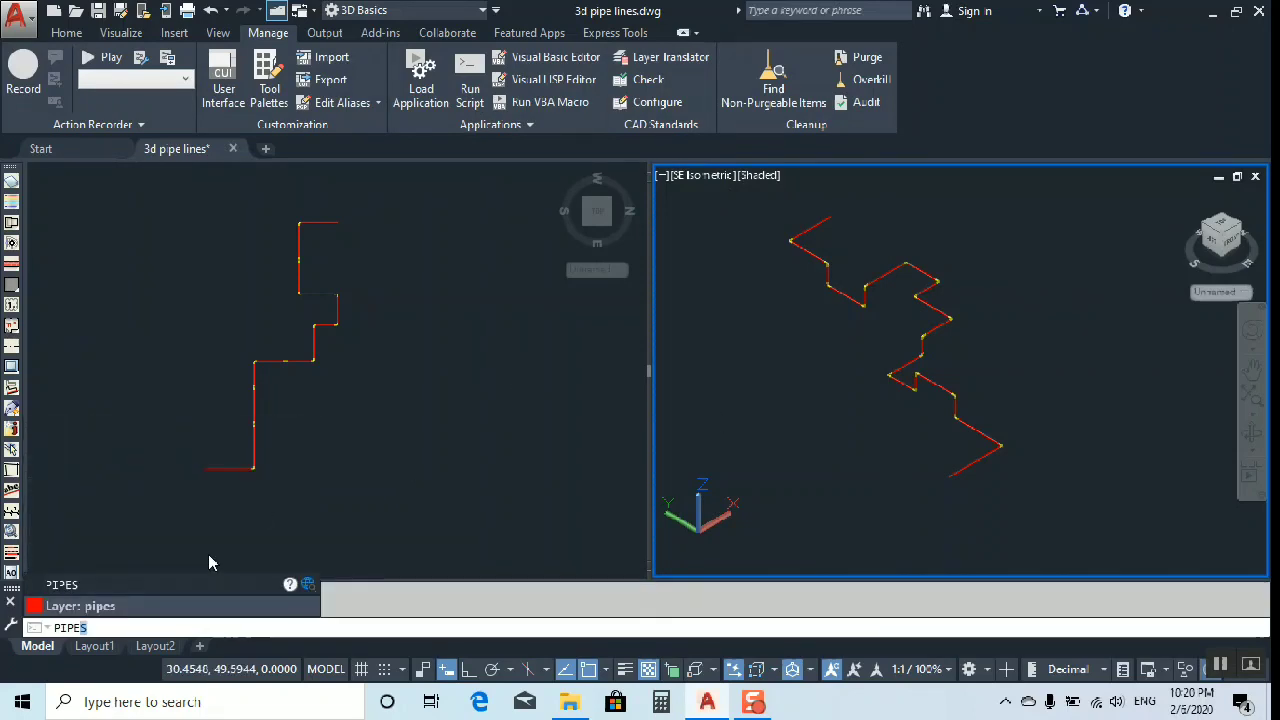
# Run PIPES and window-select all 35 pipe and fitting objects in the Top view.
pyautogui.click(60, 585)
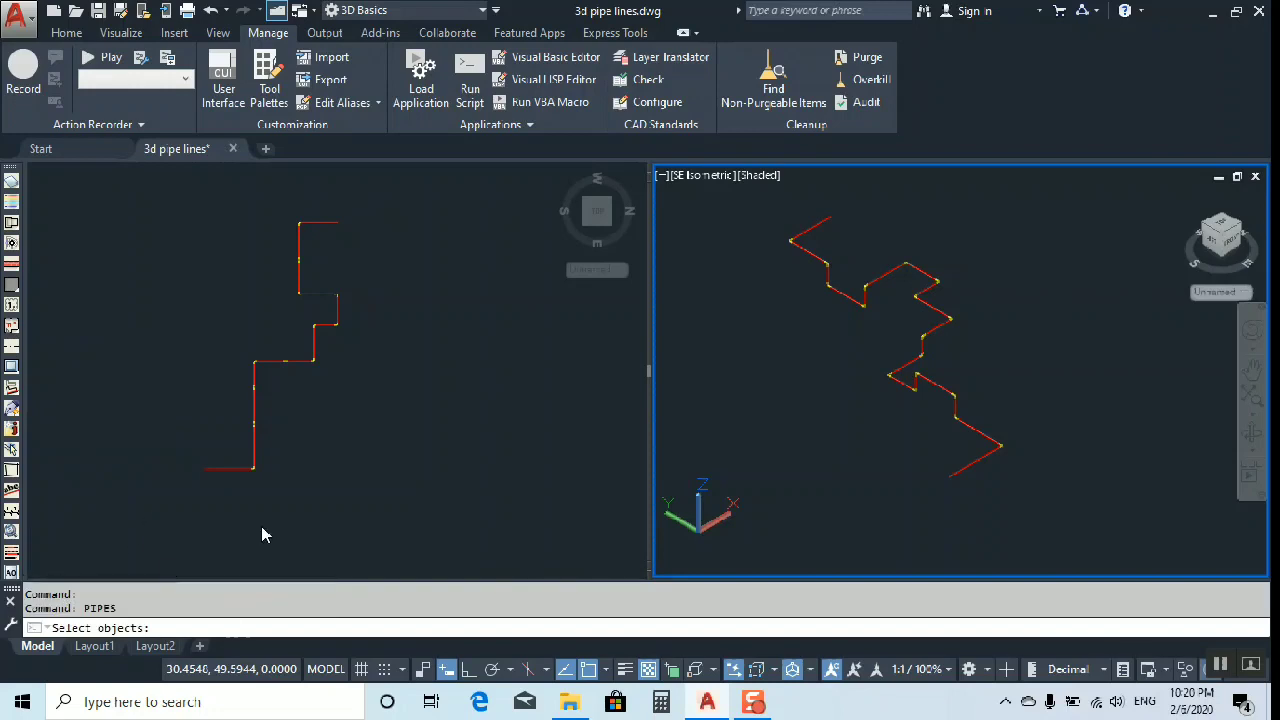
pyautogui.click(414, 388)
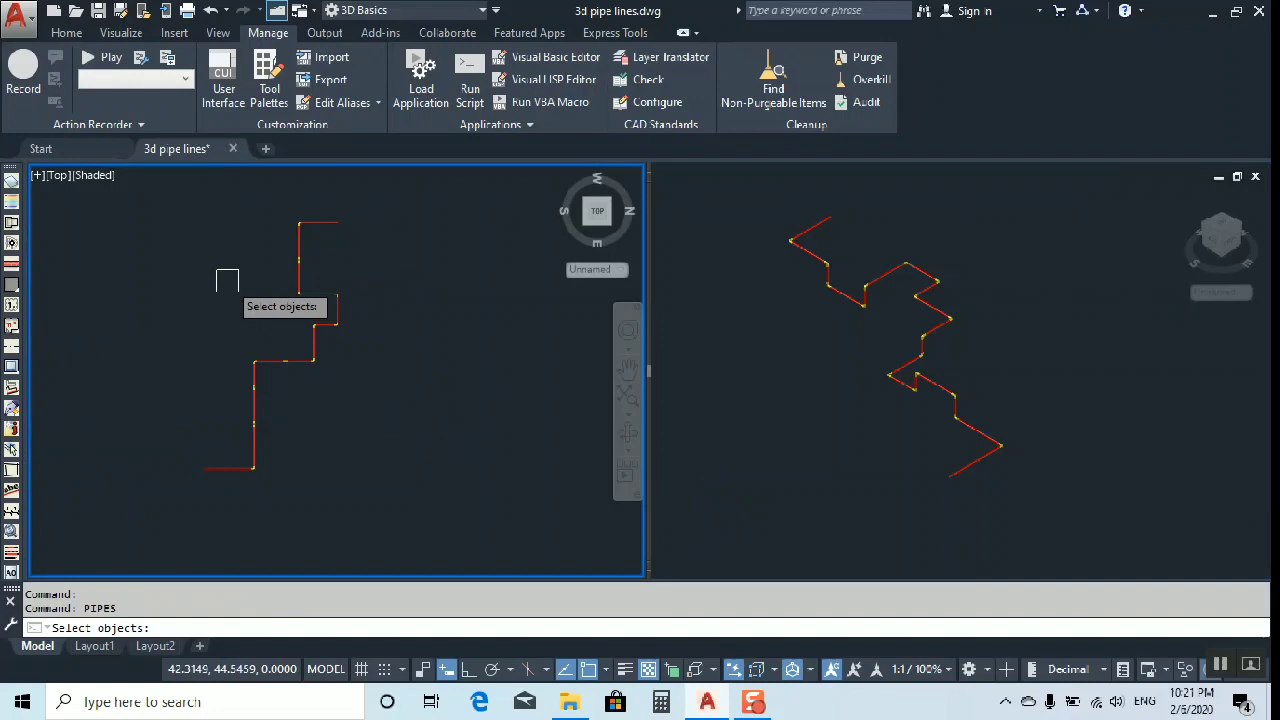
pyautogui.click(154, 202)
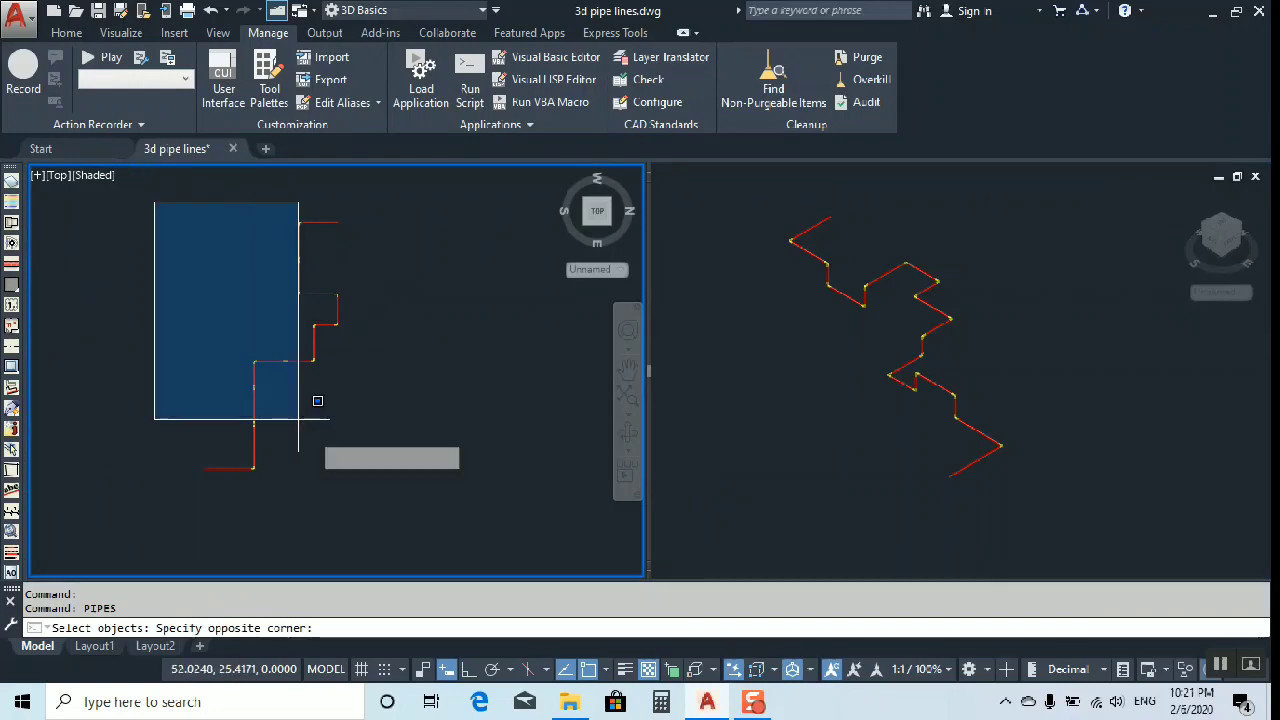
pyautogui.click(430, 518)
pyautogui.scroll(6, 386, 330)
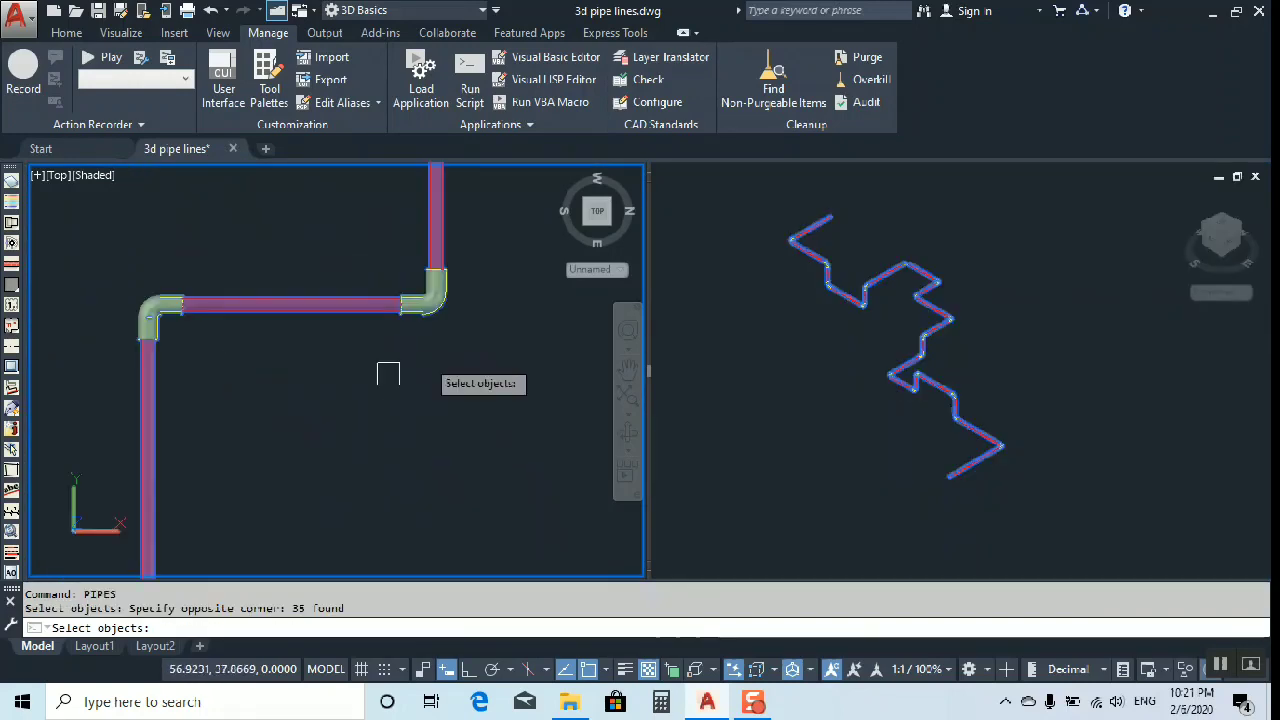
pyautogui.scroll(-3, 454, 314)
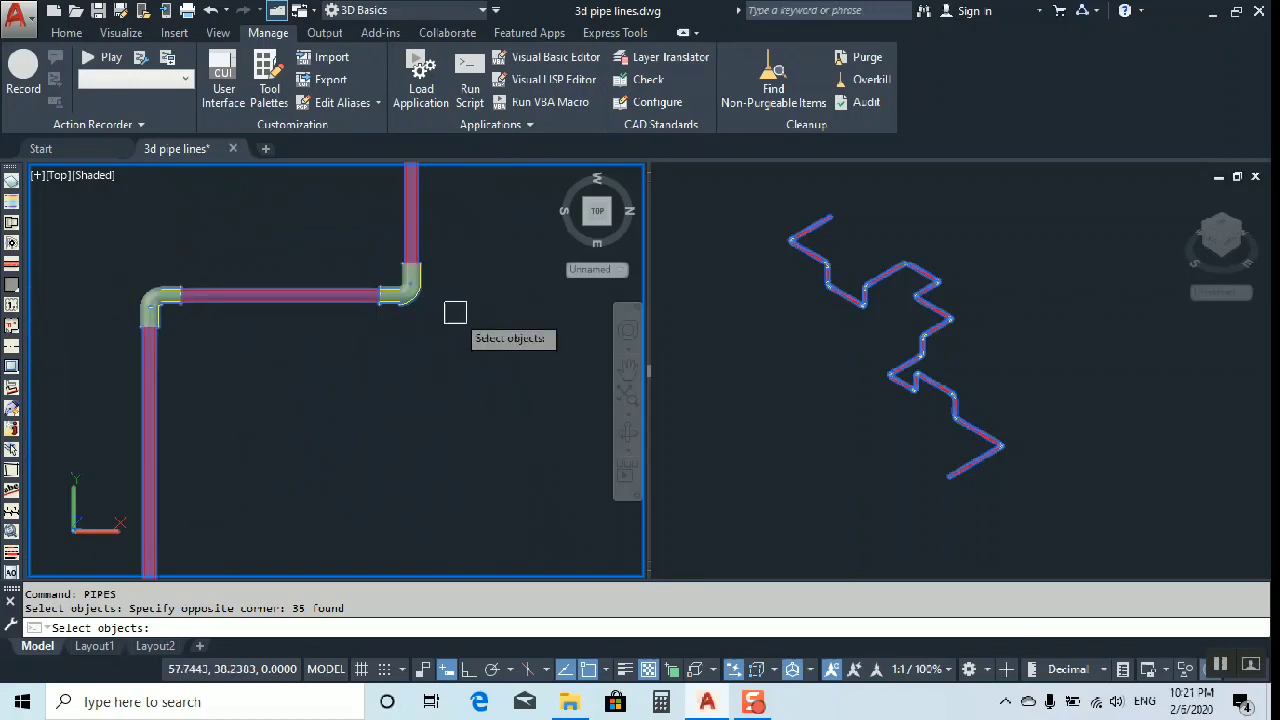
pyautogui.scroll(3, 451, 303)
pyautogui.scroll(-3, 440, 340)
pyautogui.scroll(2, 442, 290)
pyautogui.scroll(-3, 434, 345)
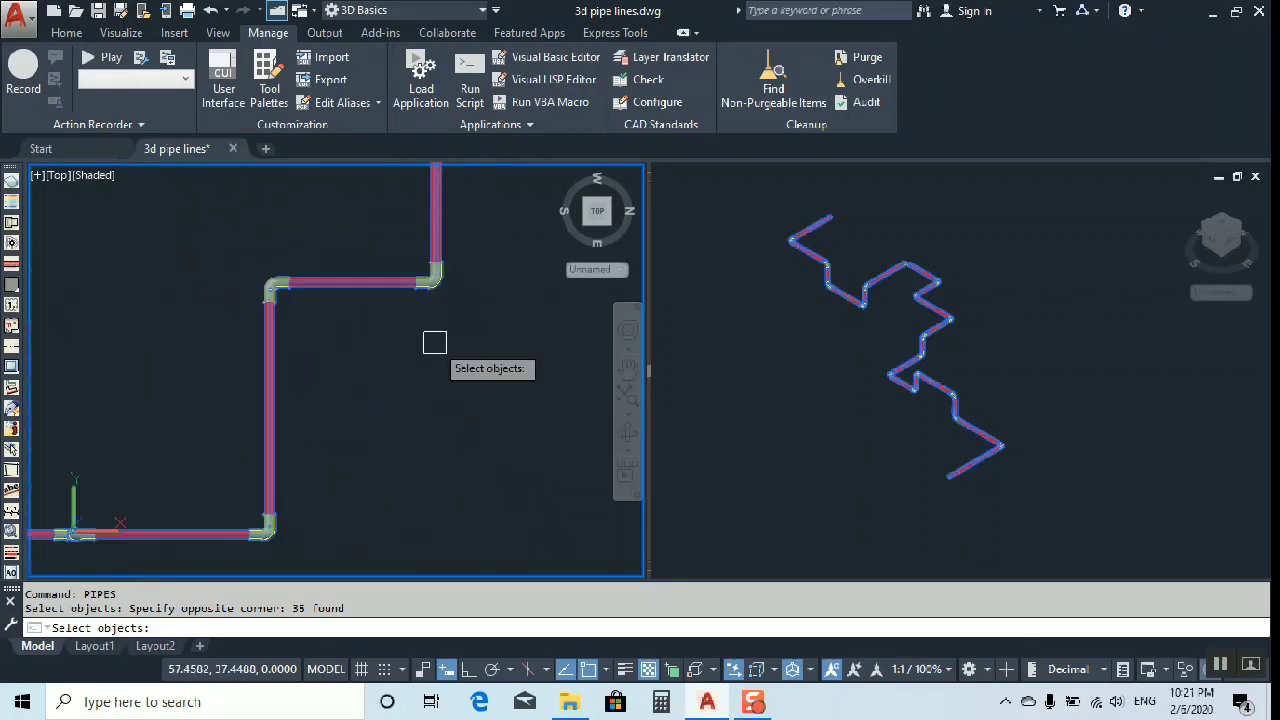
pyautogui.scroll(-3, 430, 348)
pyautogui.scroll(2, 429, 400)
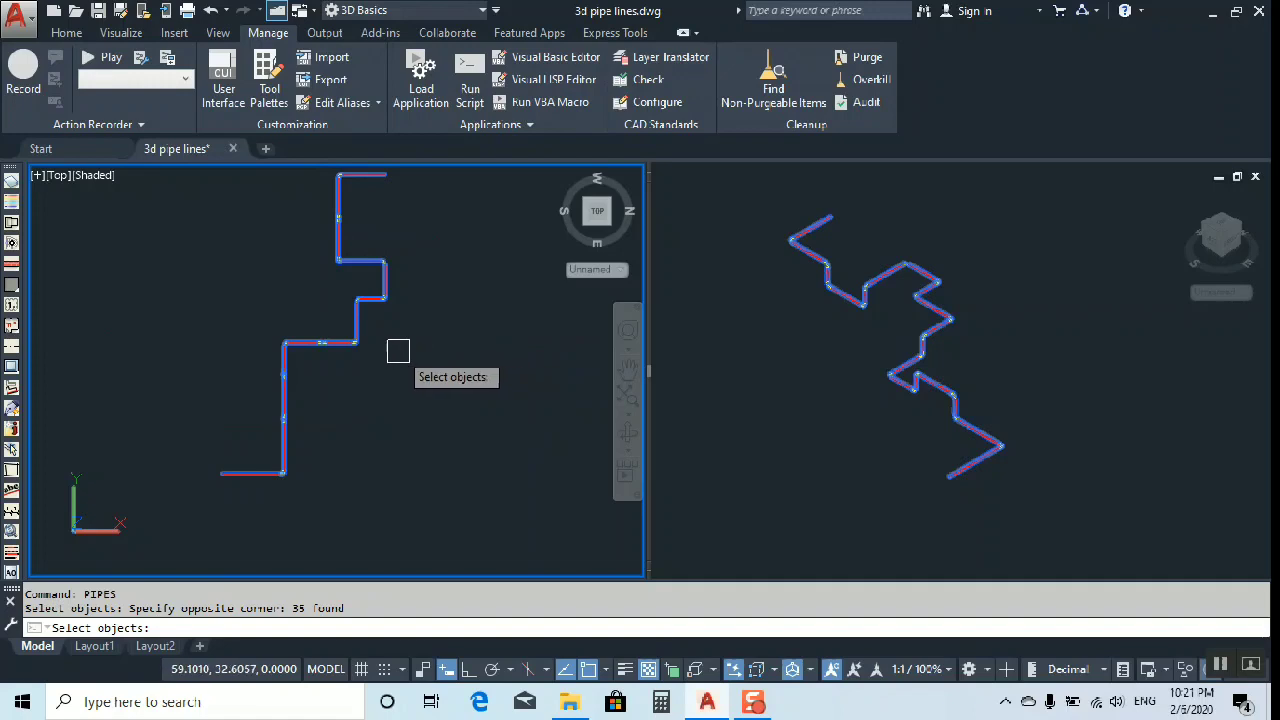
pyautogui.scroll(-1, 310, 312)
pyautogui.scroll(-2, 330, 345)
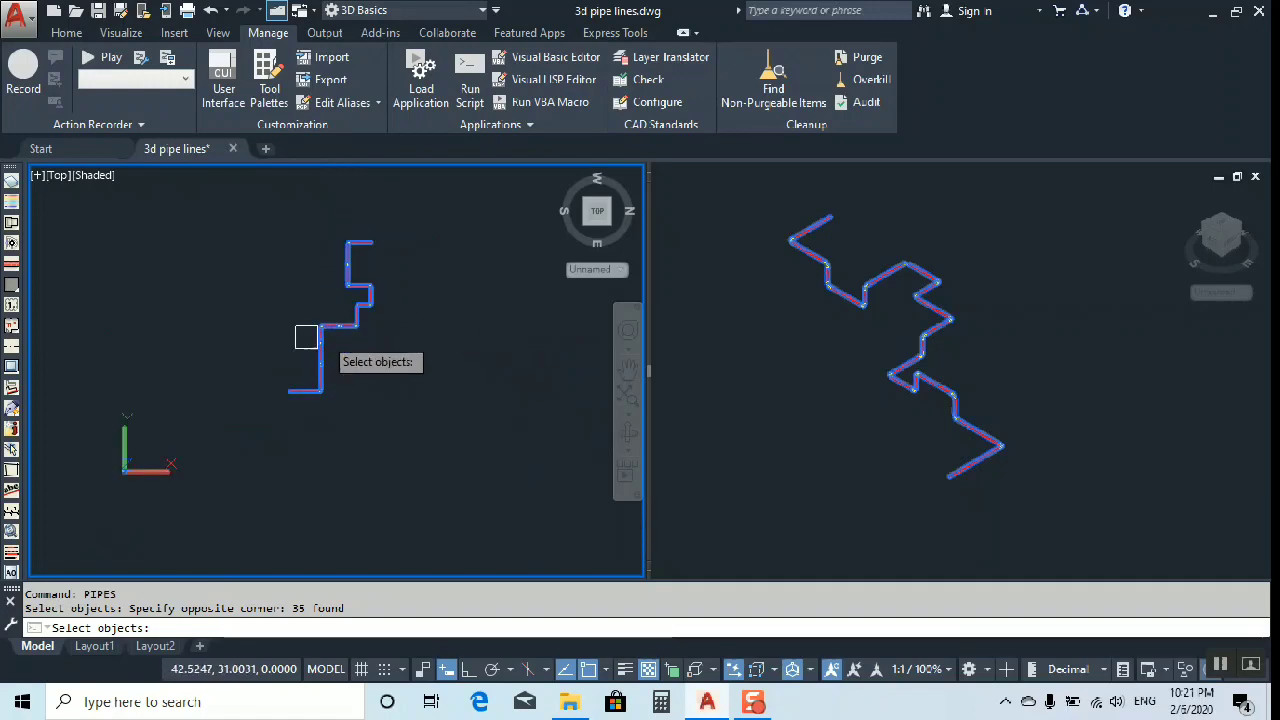
pyautogui.scroll(1, 340, 370)
pyautogui.scroll(4, 380, 357)
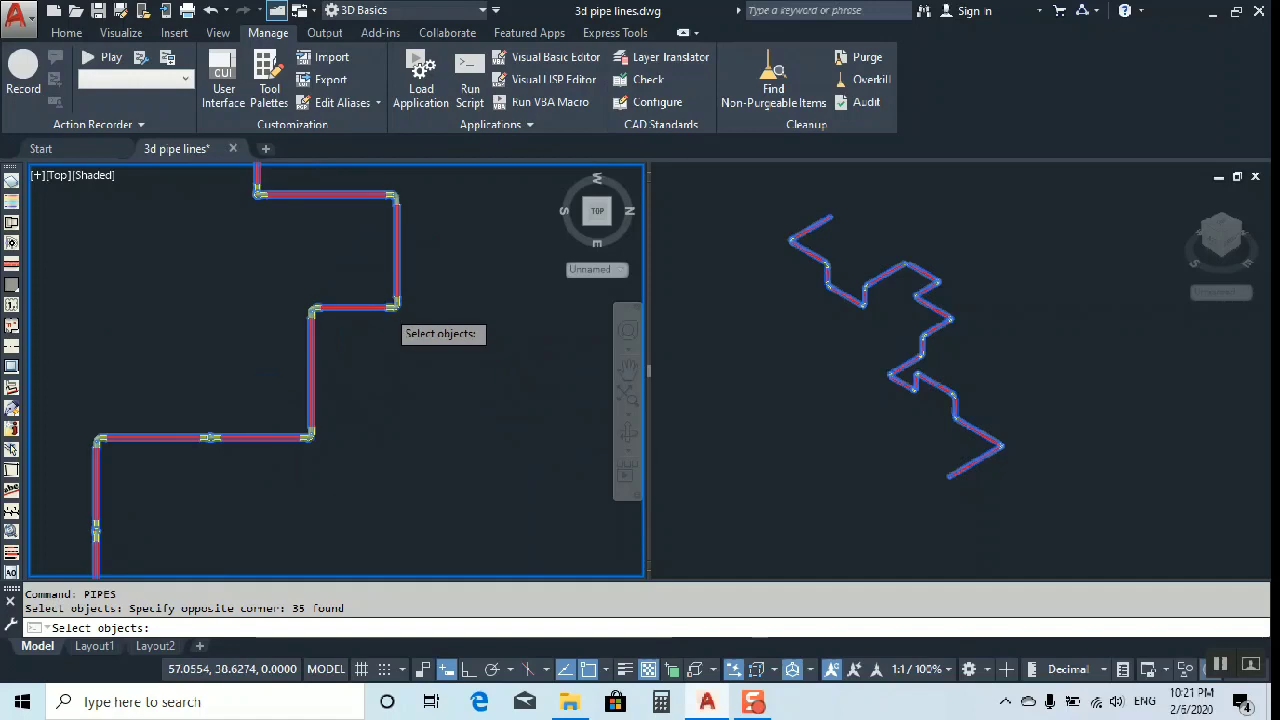
pyautogui.scroll(4, 395, 300)
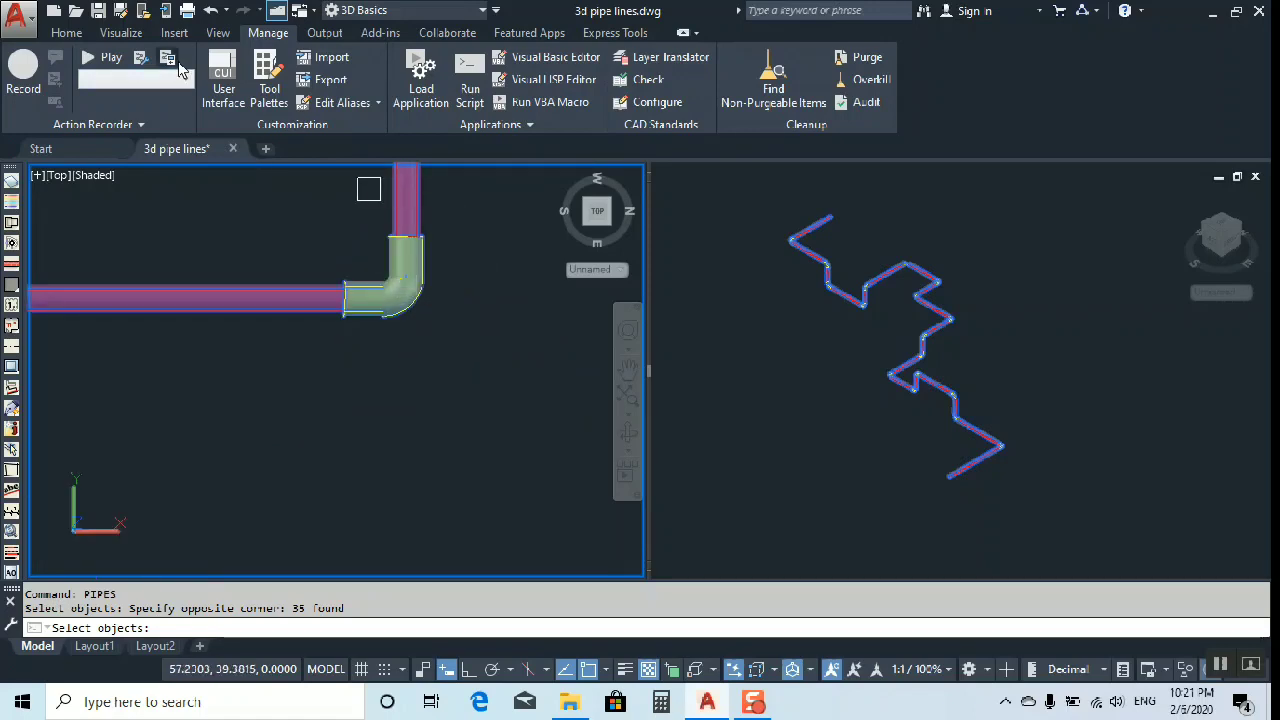
# Switch to the Home tab, rezoom the Top view, and confirm the 35-object selection.
pyautogui.click(64, 34)
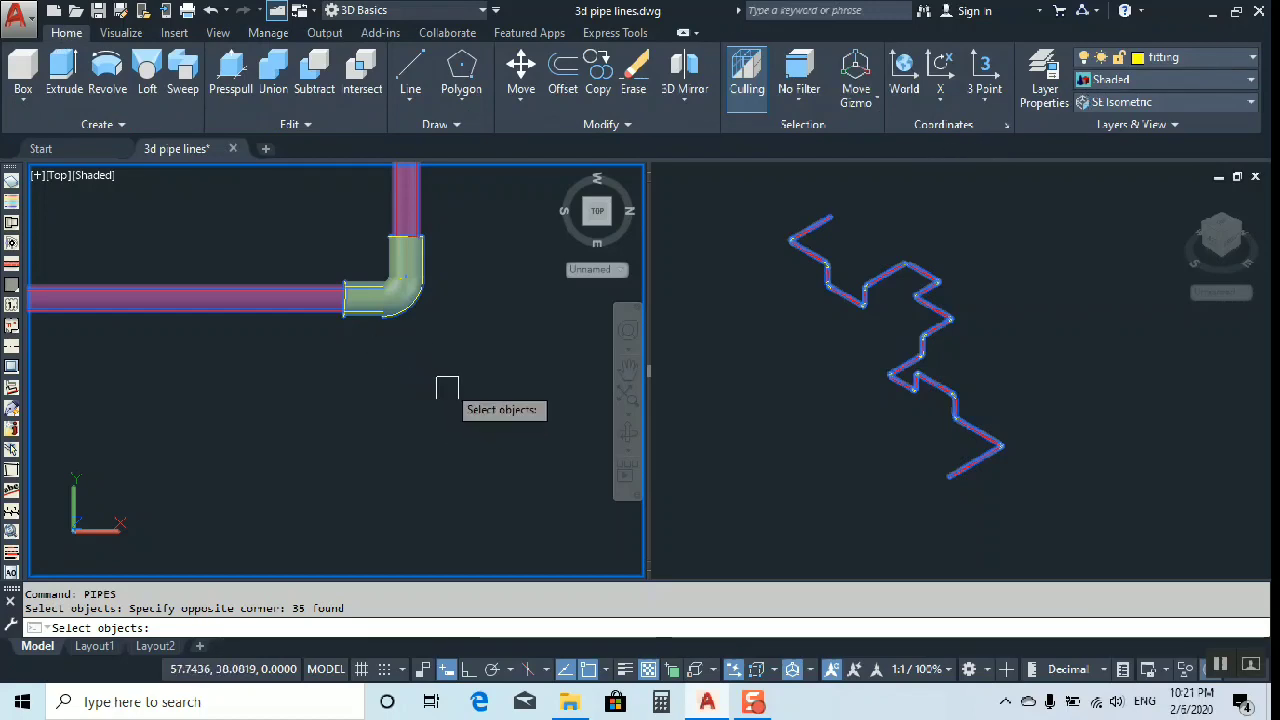
pyautogui.scroll(-2, 465, 415)
pyautogui.scroll(-1, 394, 403)
pyautogui.scroll(-2, 403, 351)
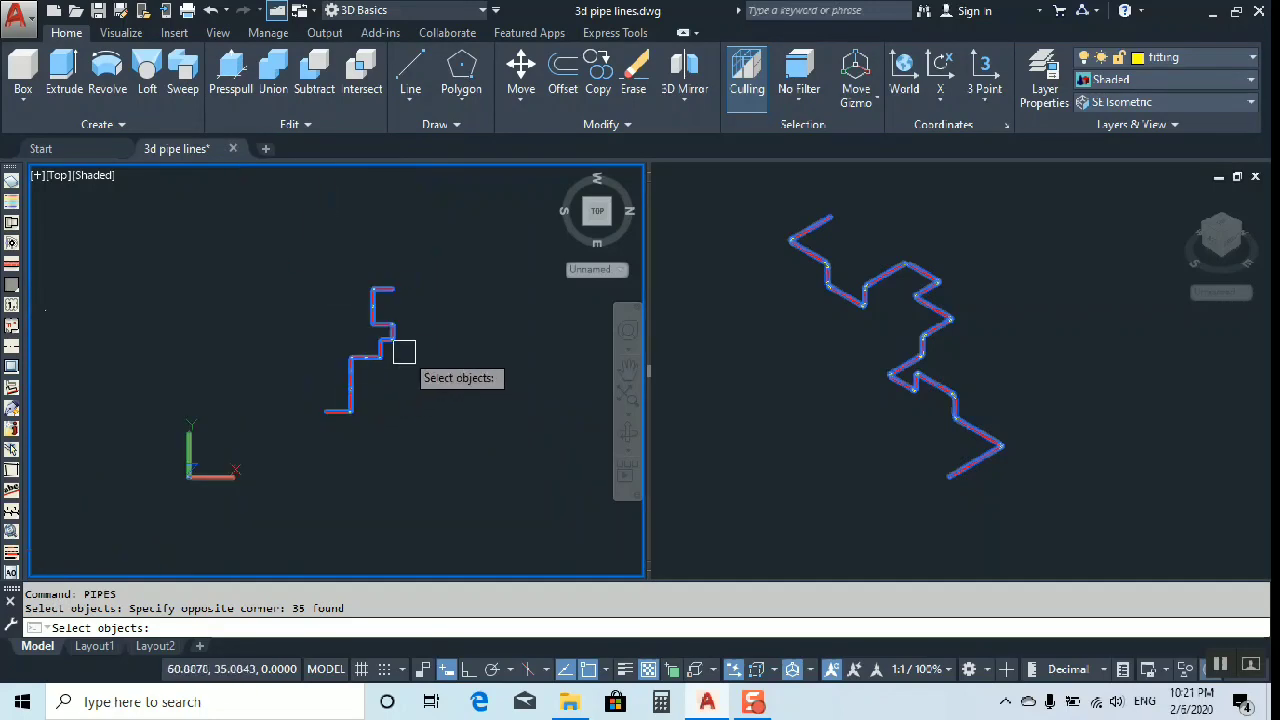
pyautogui.scroll(1, 425, 366)
pyautogui.press('Return')
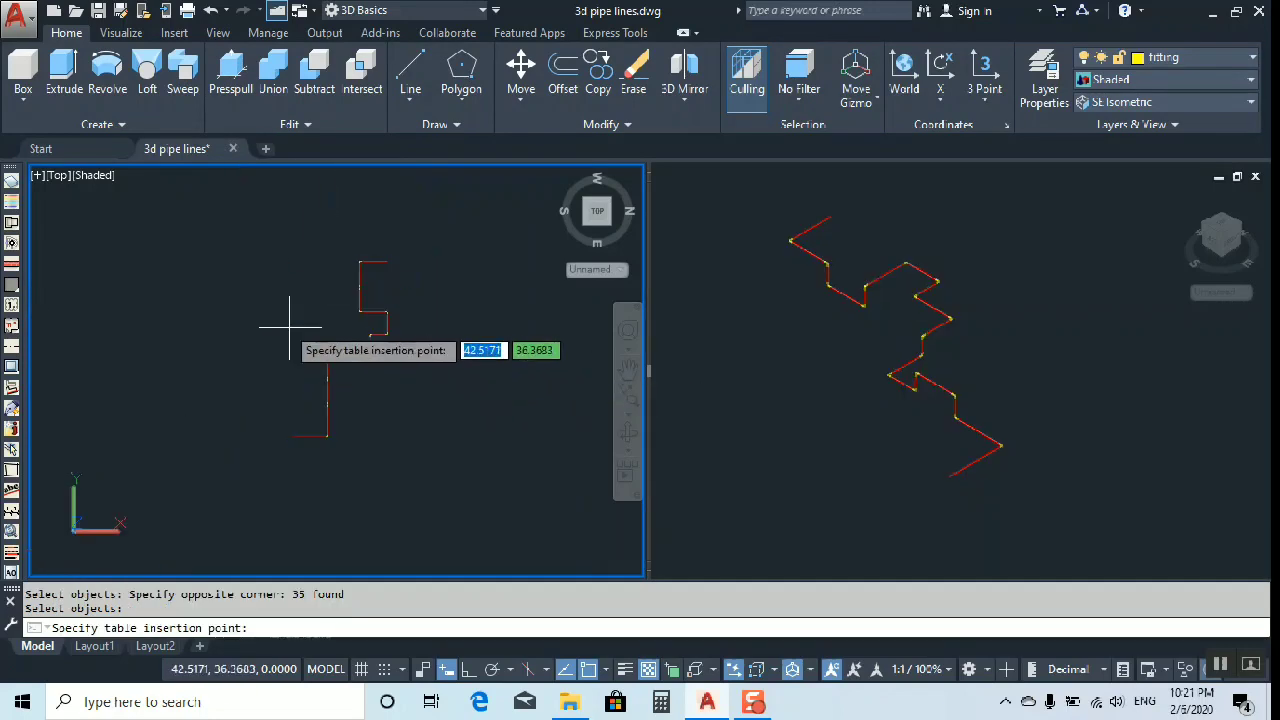
# Place the PIPES COUNTING table (Diameter 0.191052, Length 58.0246) right of the pipes and select it.
pyautogui.scroll(4, 300, 343)
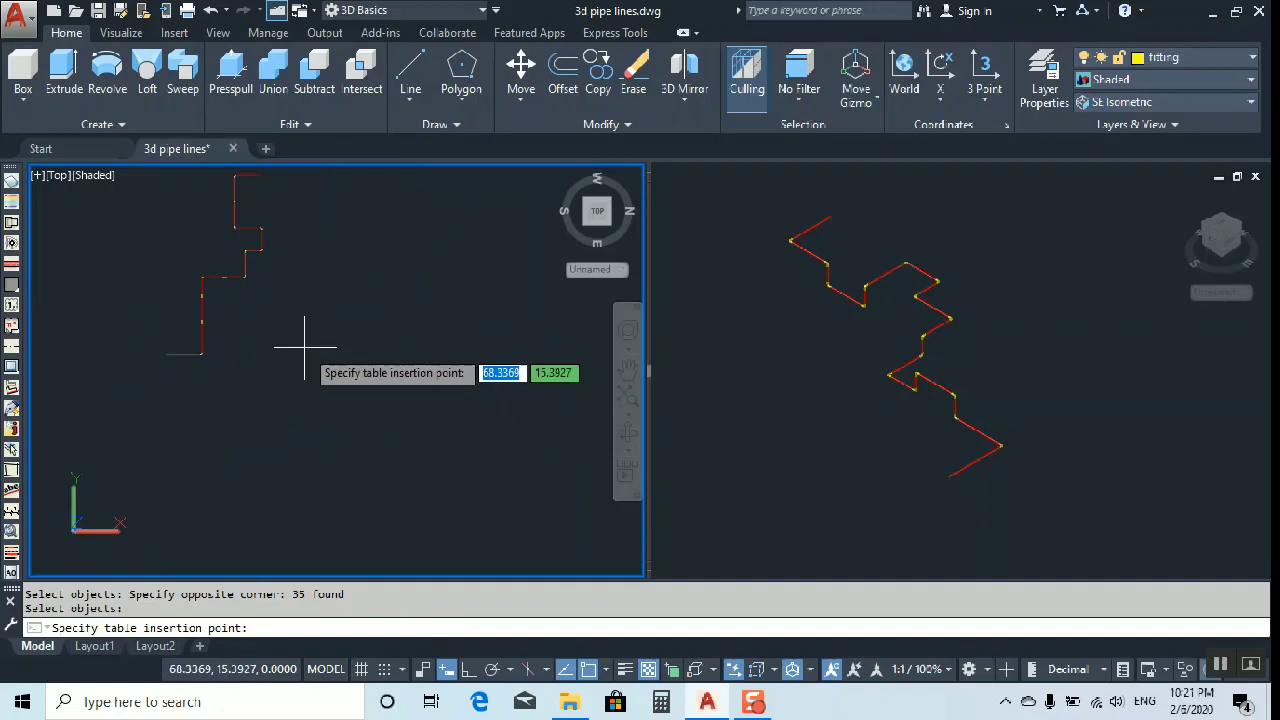
pyautogui.click(312, 413)
pyautogui.scroll(2, 420, 350)
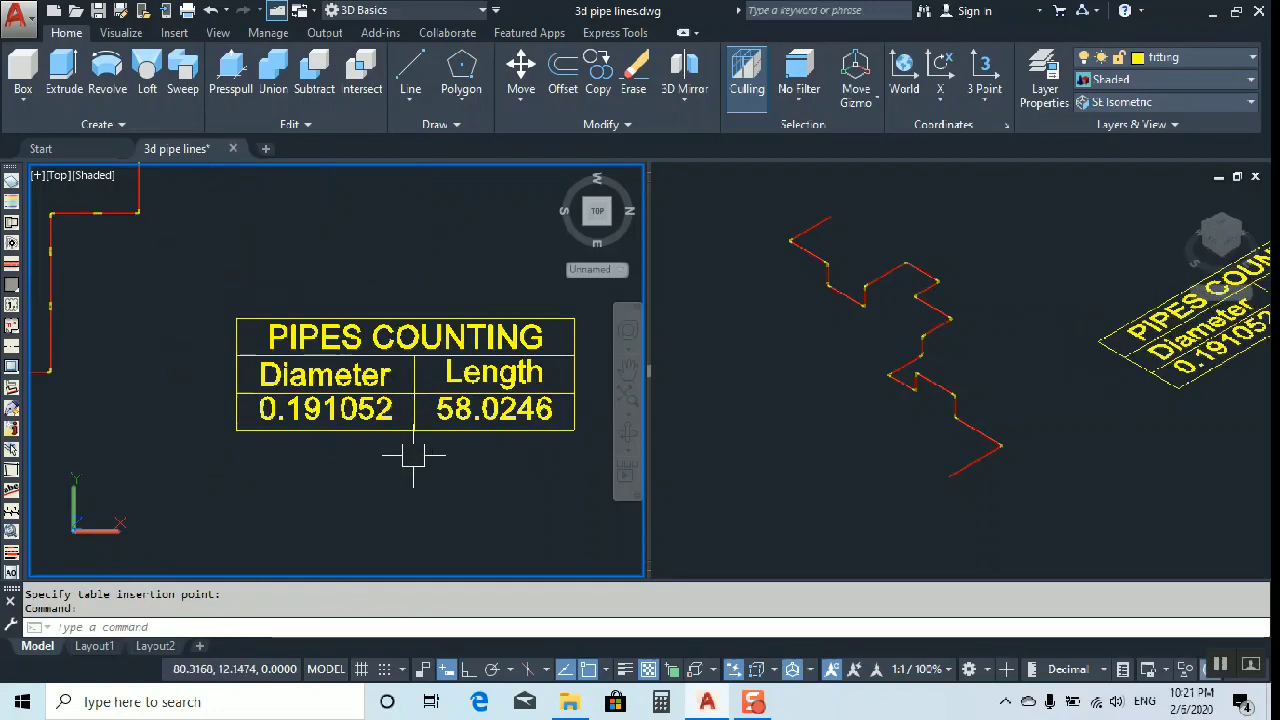
pyautogui.click(385, 376)
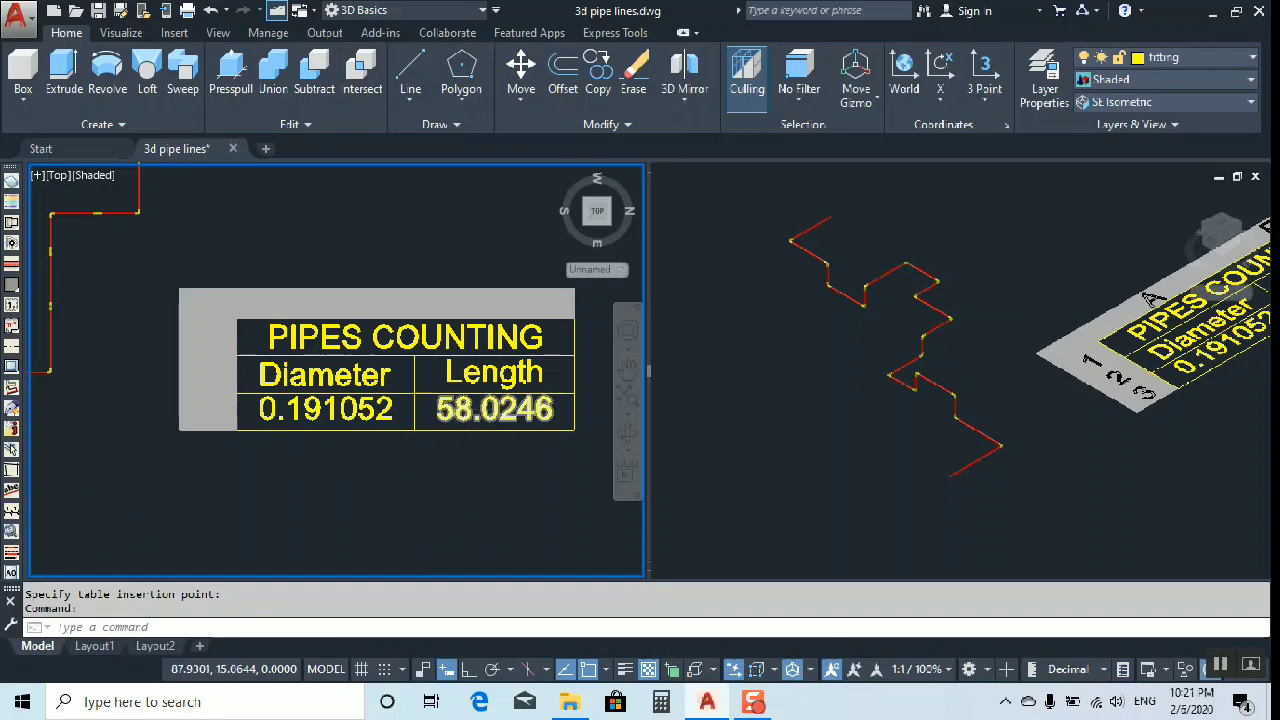
pyautogui.scroll(3, 493, 414)
pyautogui.scroll(-4, 406, 406)
pyautogui.click(406, 411)
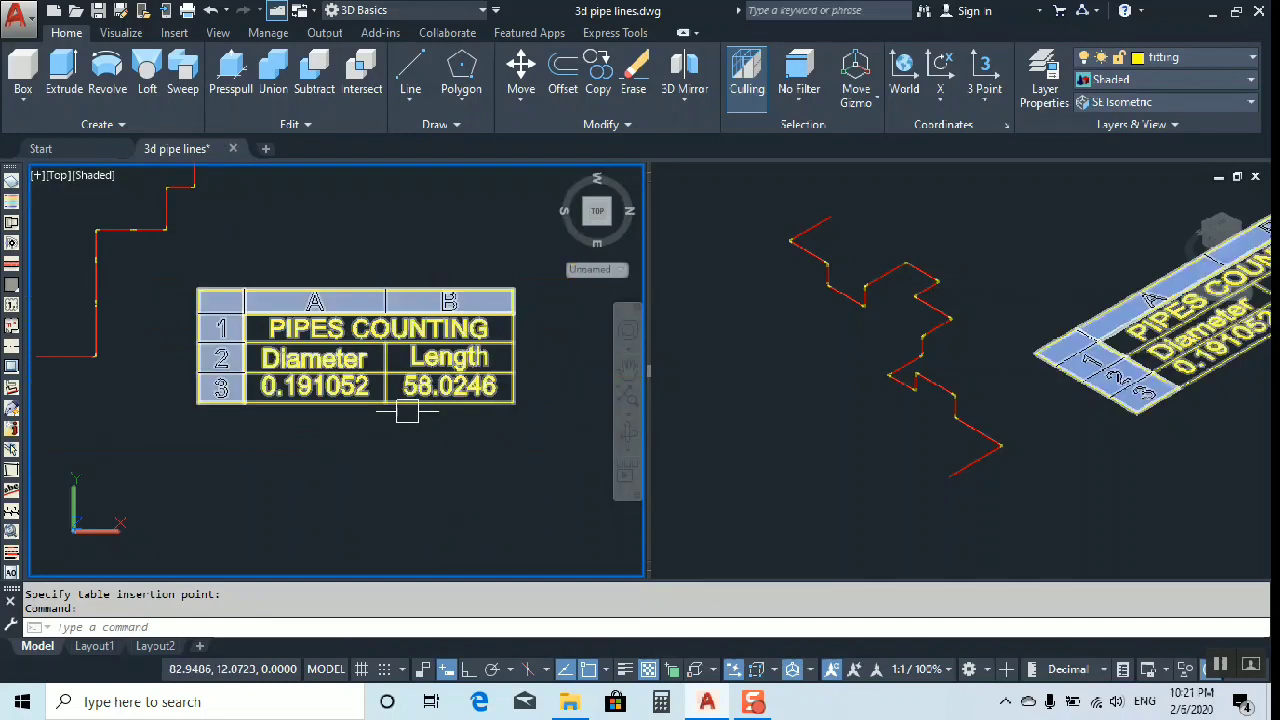
# Deselect the table and zoom out in SE Isometric to view it beside the pipeline.
pyautogui.press('Escape')
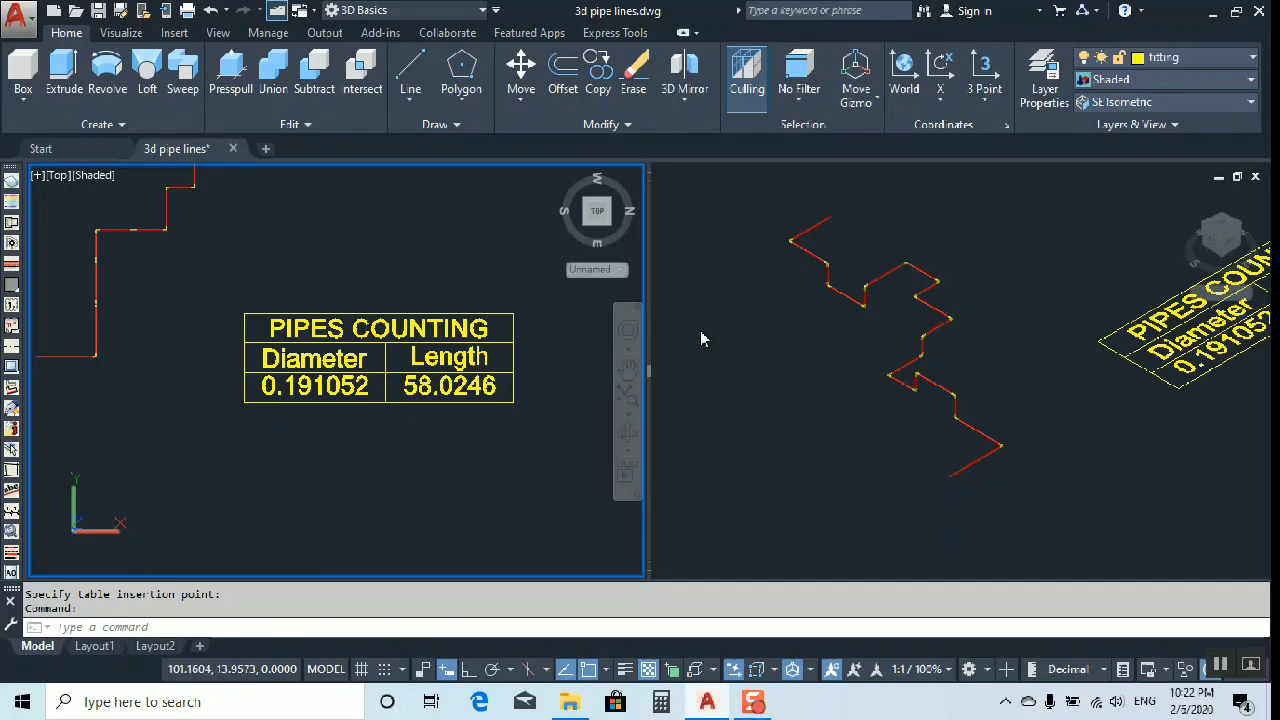
pyautogui.click(840, 345)
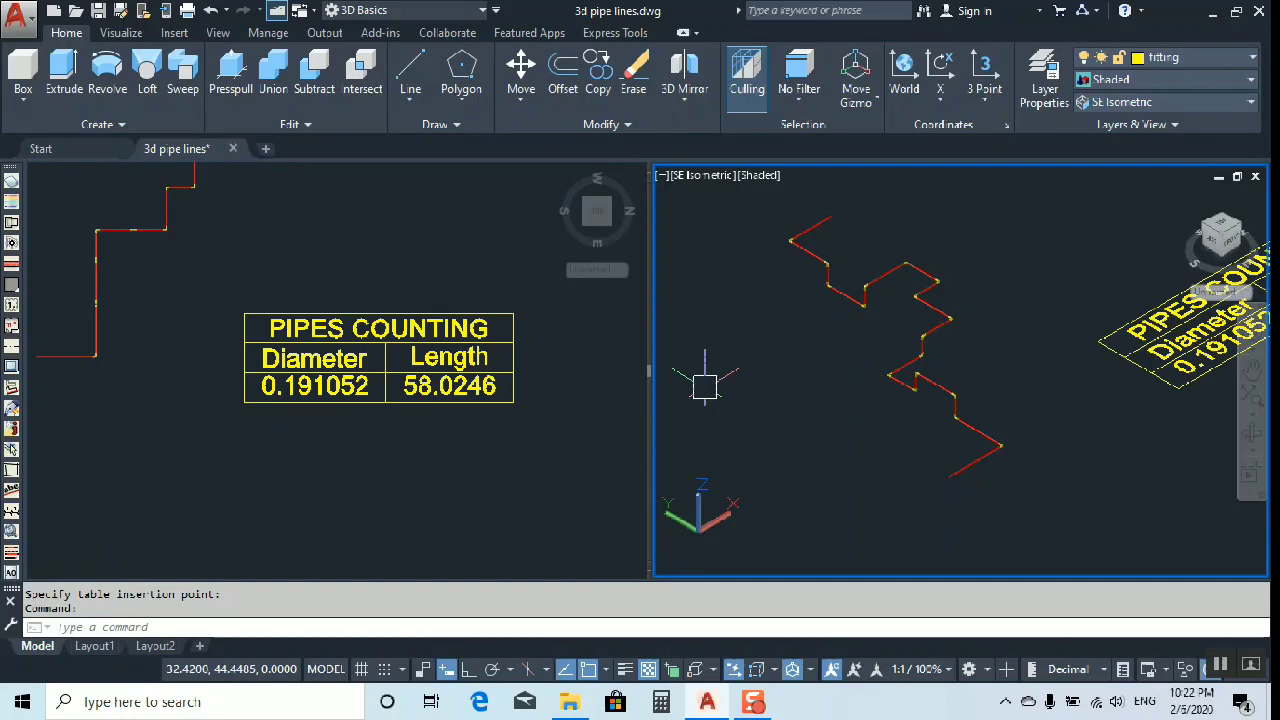
pyautogui.scroll(-2, 789, 331)
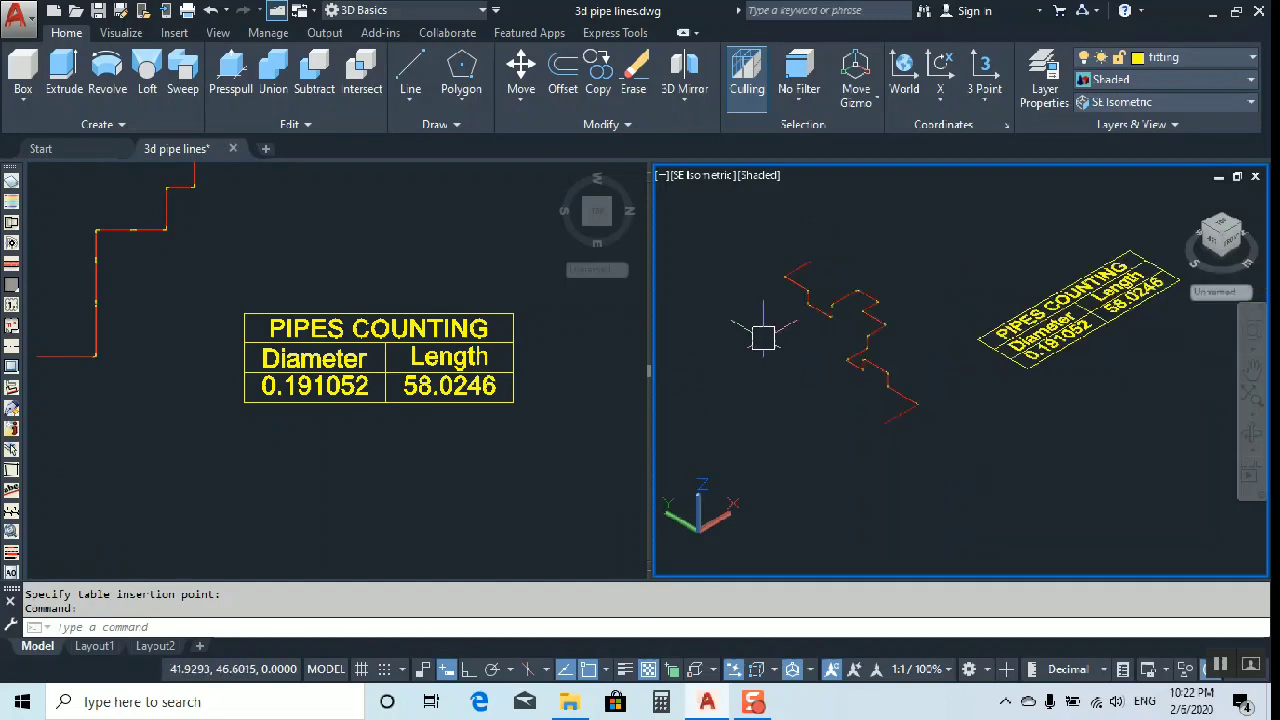